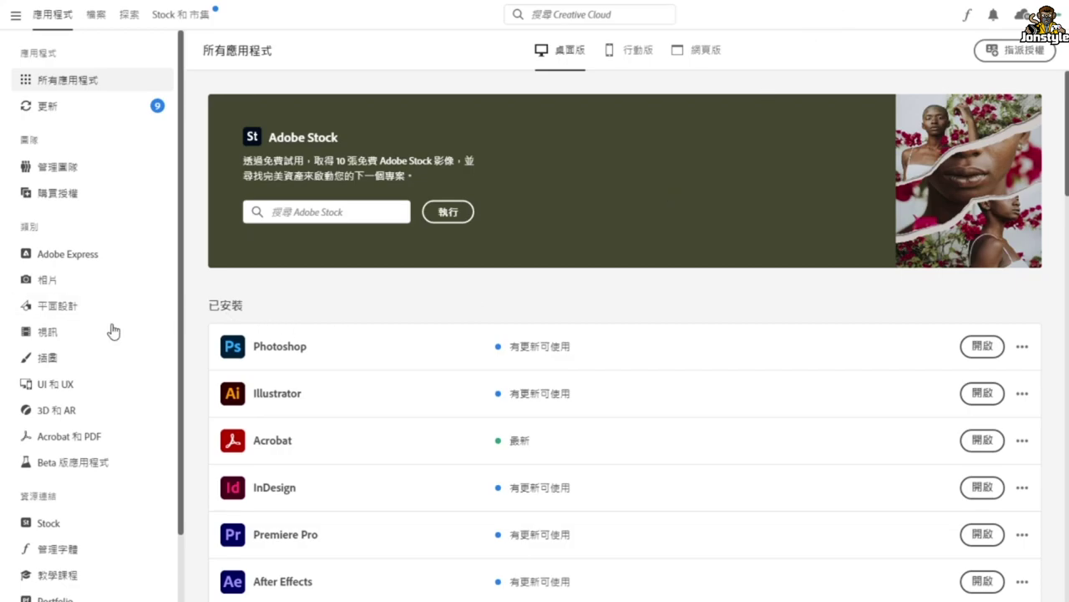
- Show the Beta 版應用程式 list in Creative Cloud and install Photoshop (Beta)
{"action": "left_click", "coordinate": [93, 466]}
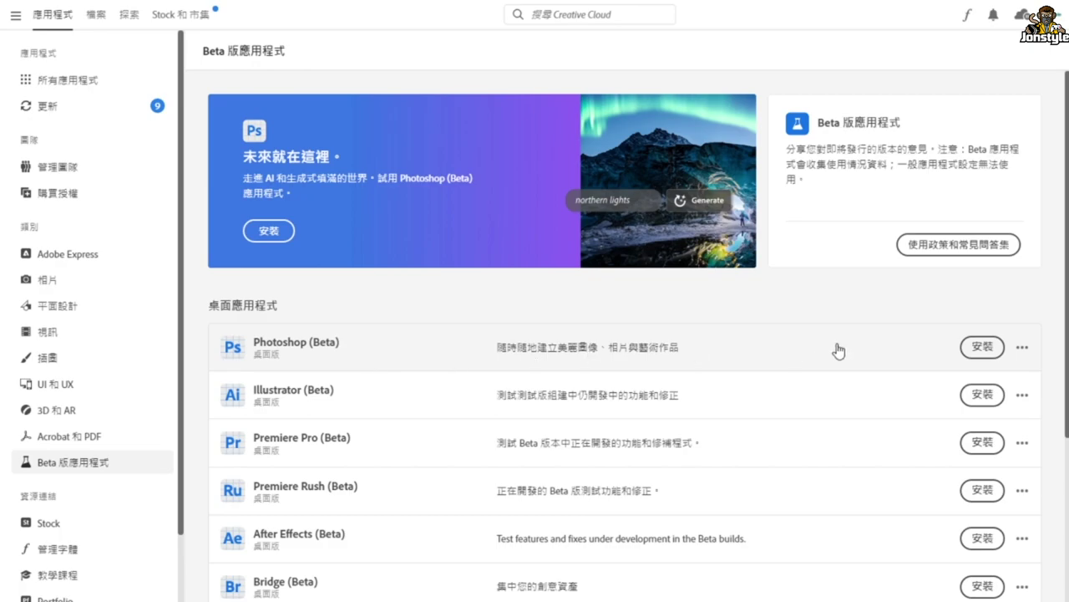
{"action": "left_click", "coordinate": [983, 348]}
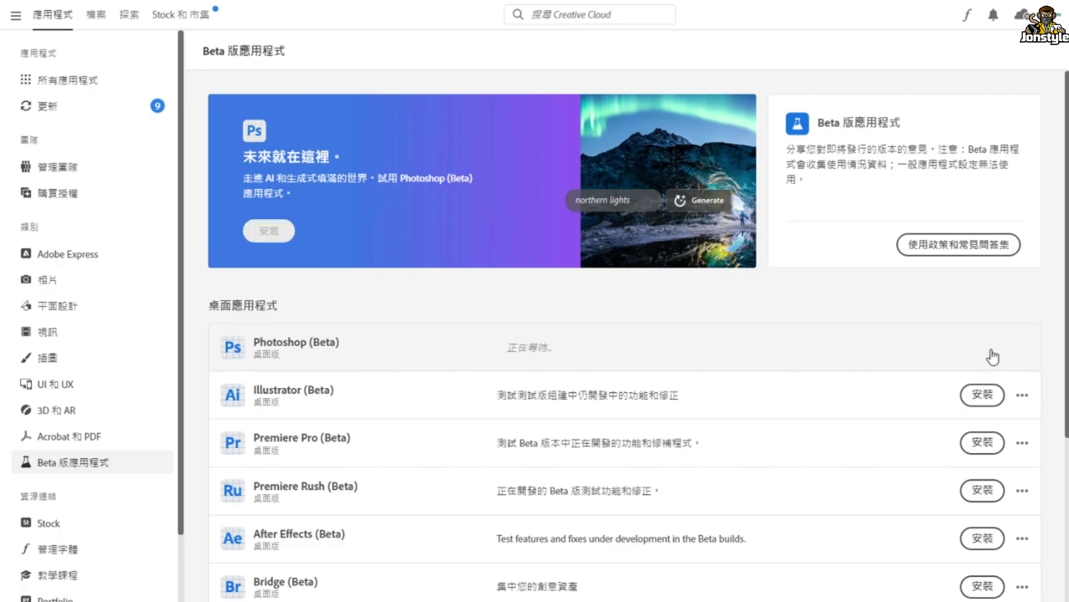
{"action": "scroll", "coordinate": [883, 401], "scroll_direction": "down", "scroll_amount": 3}
{"action": "scroll", "coordinate": [883, 401], "scroll_direction": "up", "scroll_amount": 3}
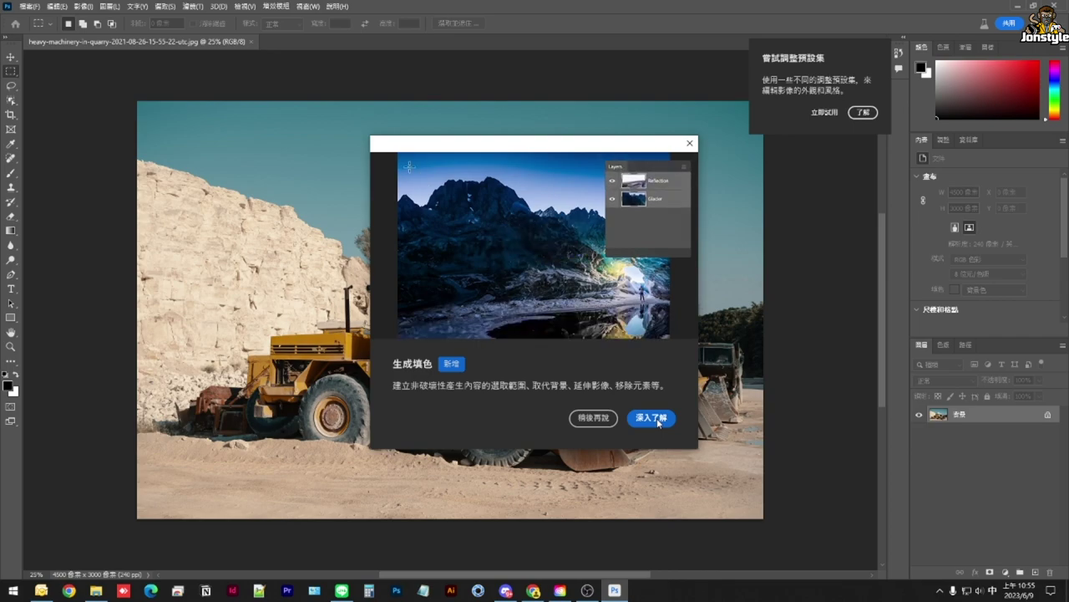
- Read through the Generative Fill 深入了解 help article, then close it
{"action": "left_click", "coordinate": [658, 419]}
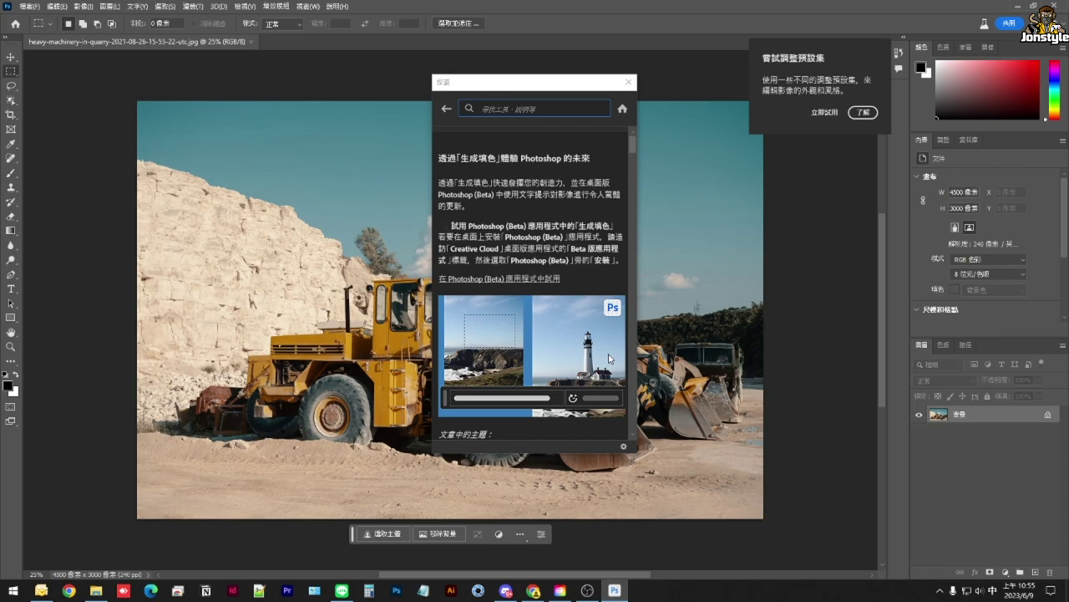
{"action": "scroll", "coordinate": [588, 247], "scroll_direction": "down", "scroll_amount": 3}
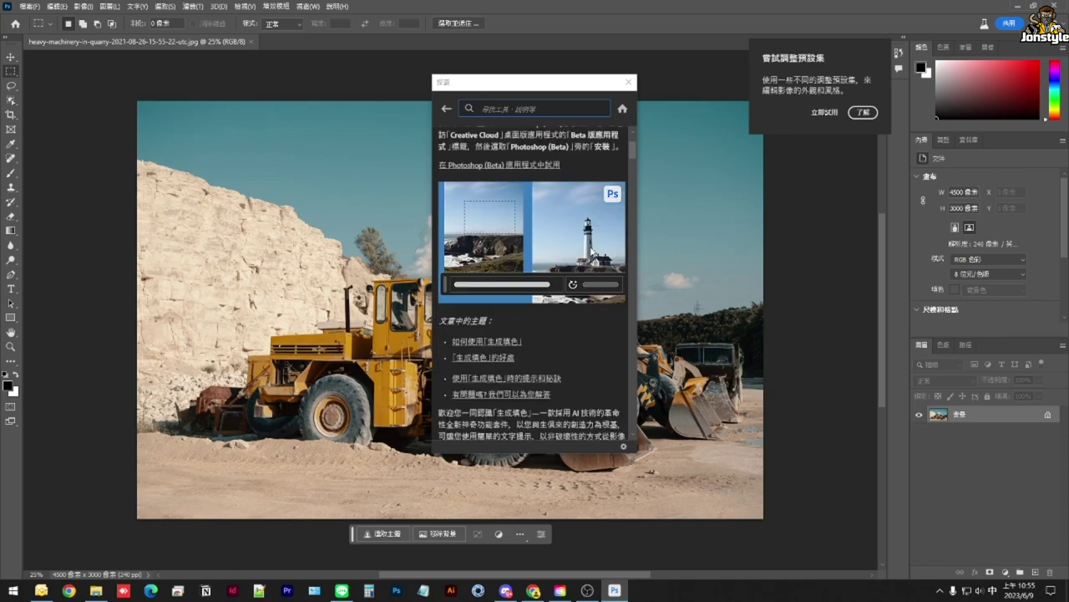
{"action": "scroll", "coordinate": [590, 247], "scroll_direction": "down", "scroll_amount": 2}
{"action": "scroll", "coordinate": [590, 247], "scroll_direction": "down", "scroll_amount": 2}
{"action": "scroll", "coordinate": [590, 247], "scroll_direction": "down", "scroll_amount": 2}
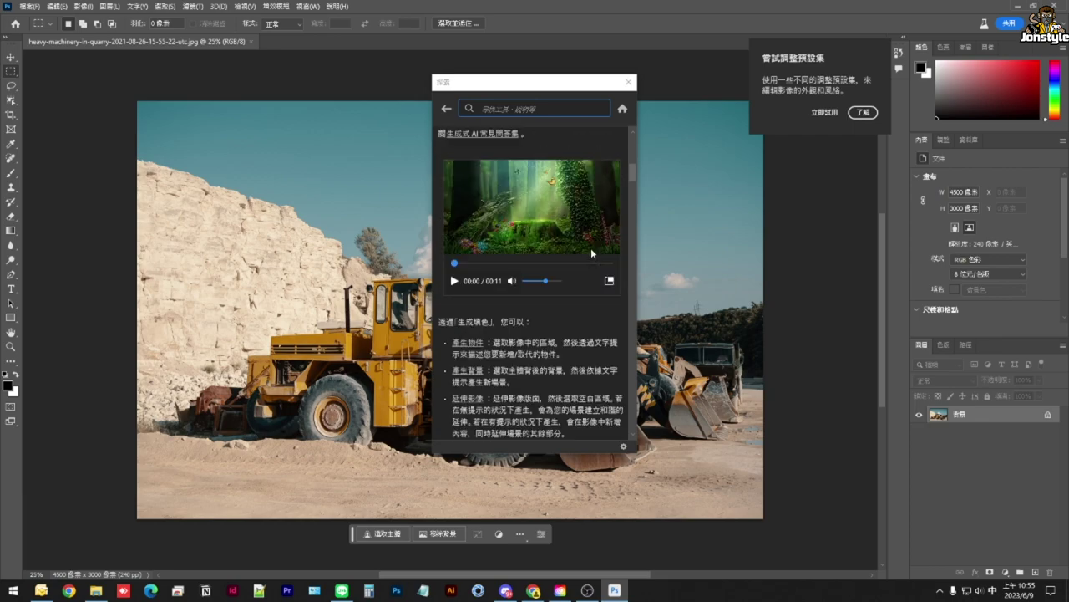
{"action": "scroll", "coordinate": [591, 247], "scroll_direction": "down", "scroll_amount": 1}
{"action": "scroll", "coordinate": [591, 247], "scroll_direction": "down", "scroll_amount": 1}
{"action": "scroll", "coordinate": [591, 247], "scroll_direction": "down", "scroll_amount": 1}
{"action": "scroll", "coordinate": [591, 247], "scroll_direction": "down", "scroll_amount": 2}
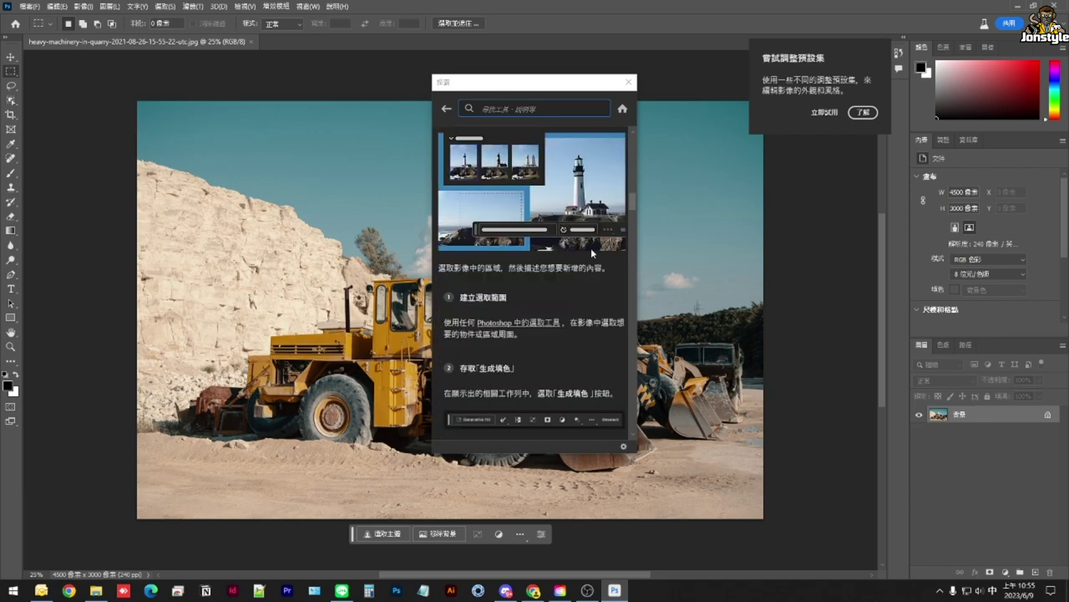
{"action": "left_click", "coordinate": [825, 112]}
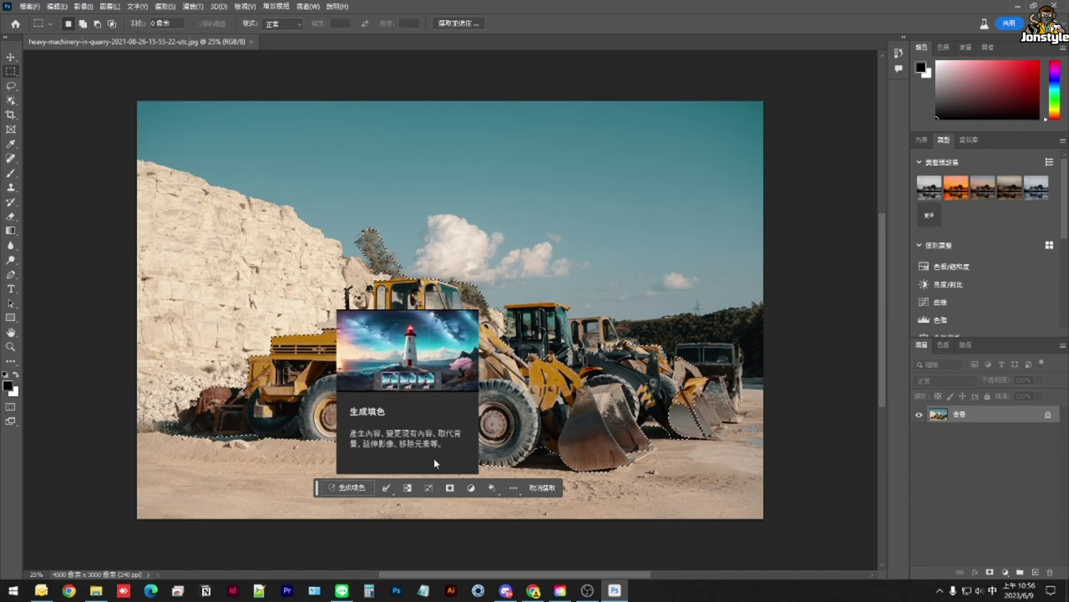
- Run Generative Fill 'change to red' on the loader selection and accept the AI terms
{"action": "left_click", "coordinate": [347, 488]}
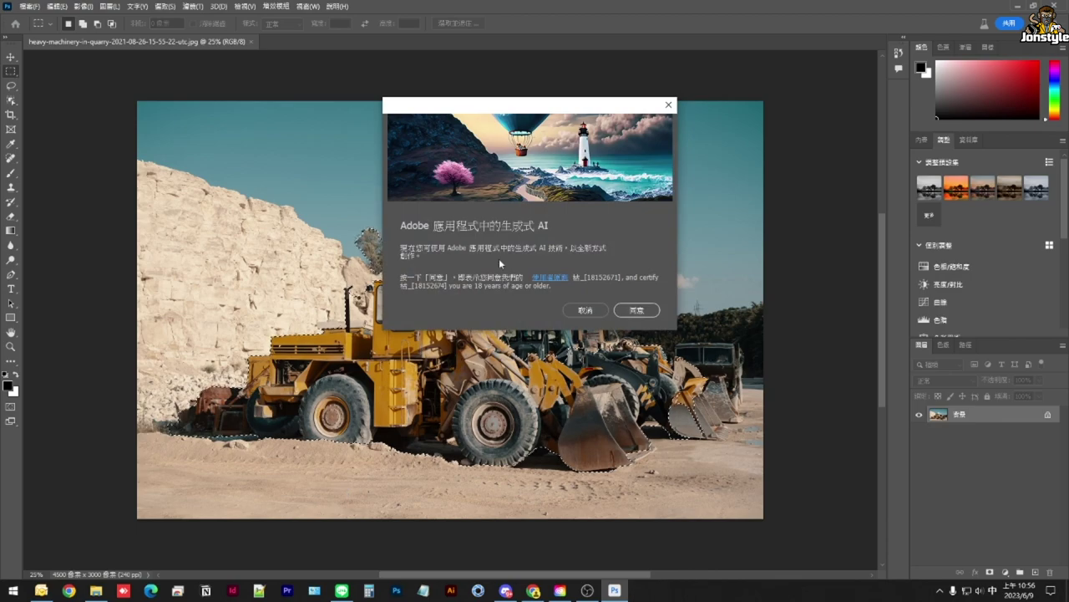
{"action": "left_click", "coordinate": [632, 310]}
{"action": "type", "text": "change to red"}
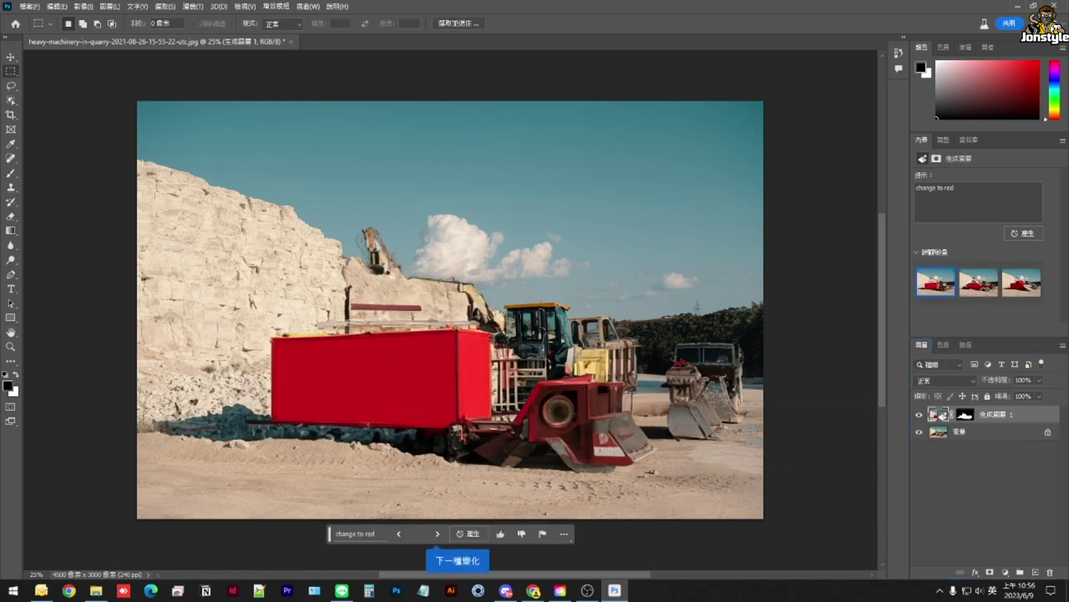
{"action": "left_click", "coordinate": [920, 415]}
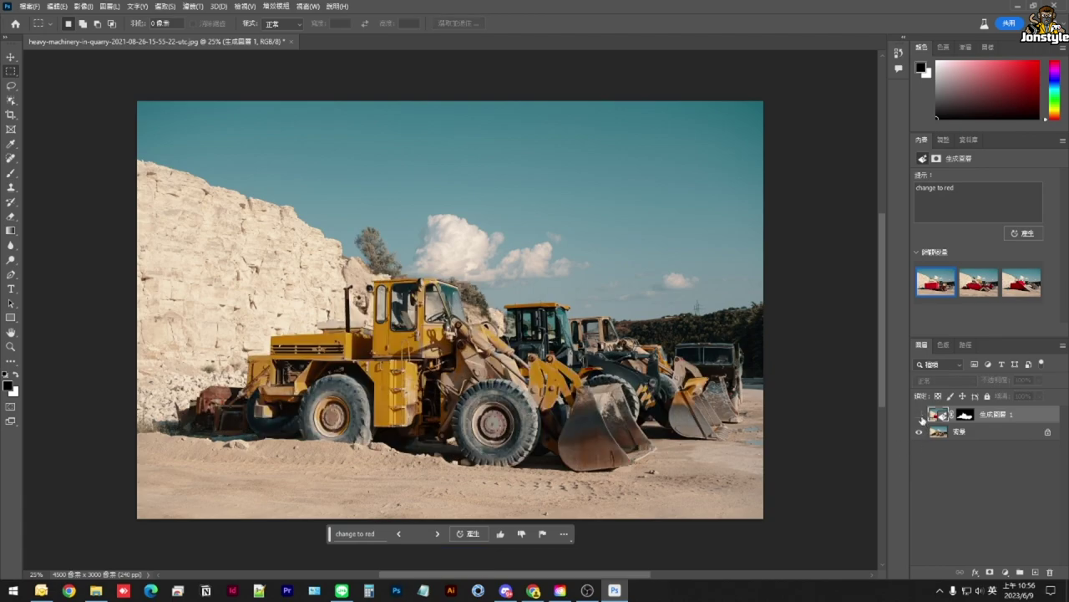
{"action": "left_click", "coordinate": [920, 416]}
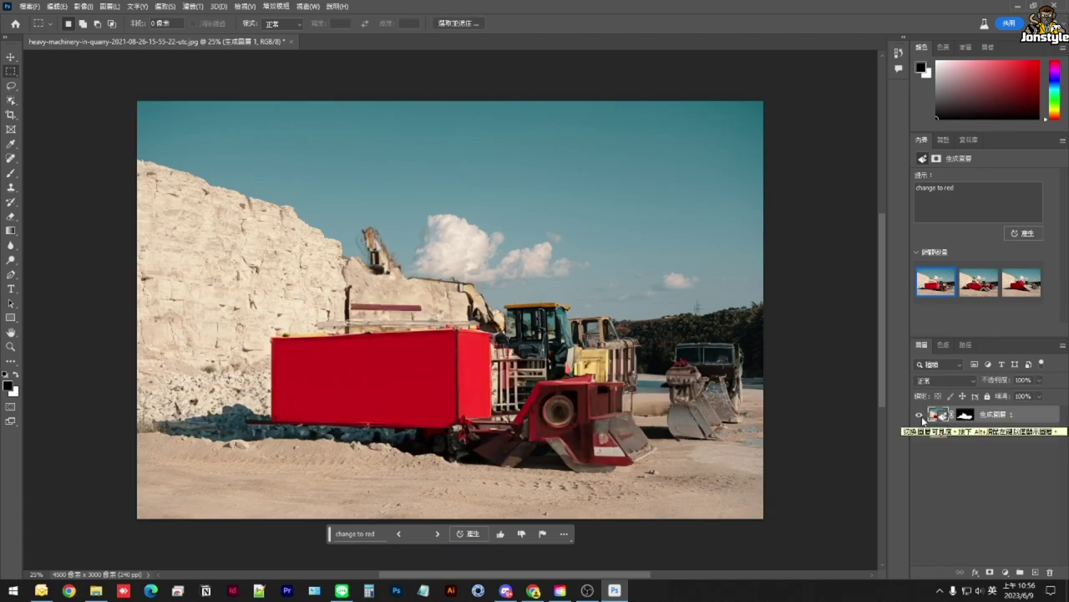
{"action": "left_click", "coordinate": [920, 416]}
{"action": "left_click", "coordinate": [920, 415]}
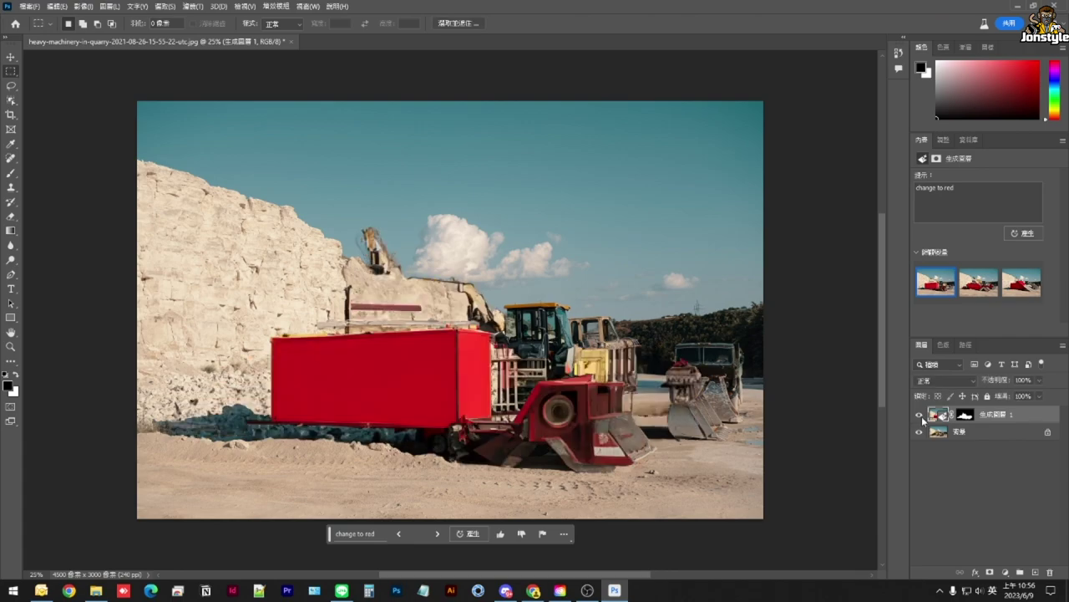
{"action": "left_click", "coordinate": [919, 415]}
{"action": "left_click", "coordinate": [973, 288]}
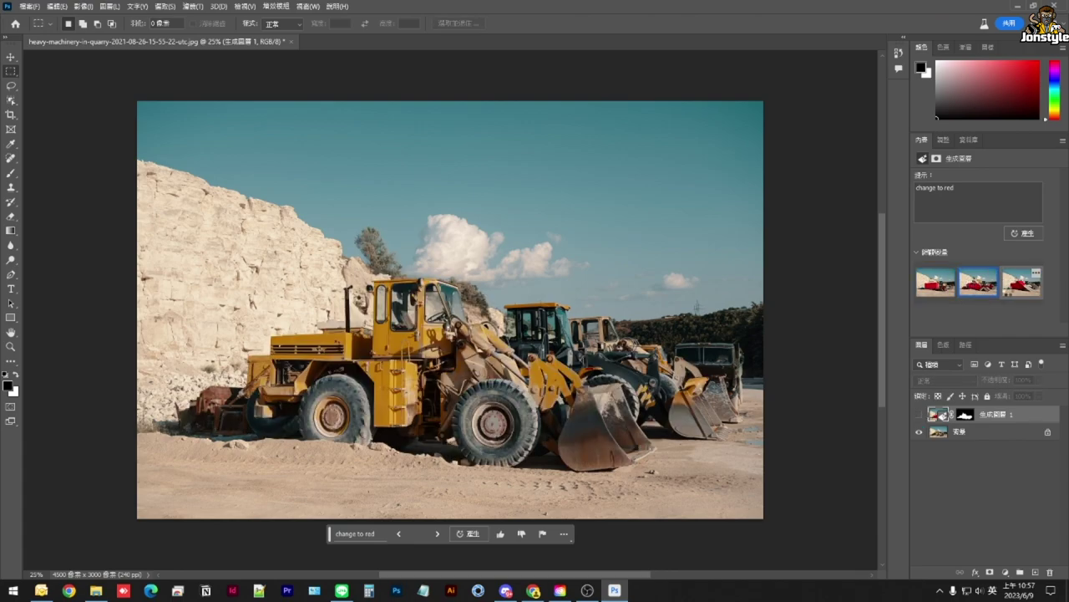
{"action": "left_click", "coordinate": [1010, 288]}
{"action": "mouse_move", "coordinate": [978, 282]}
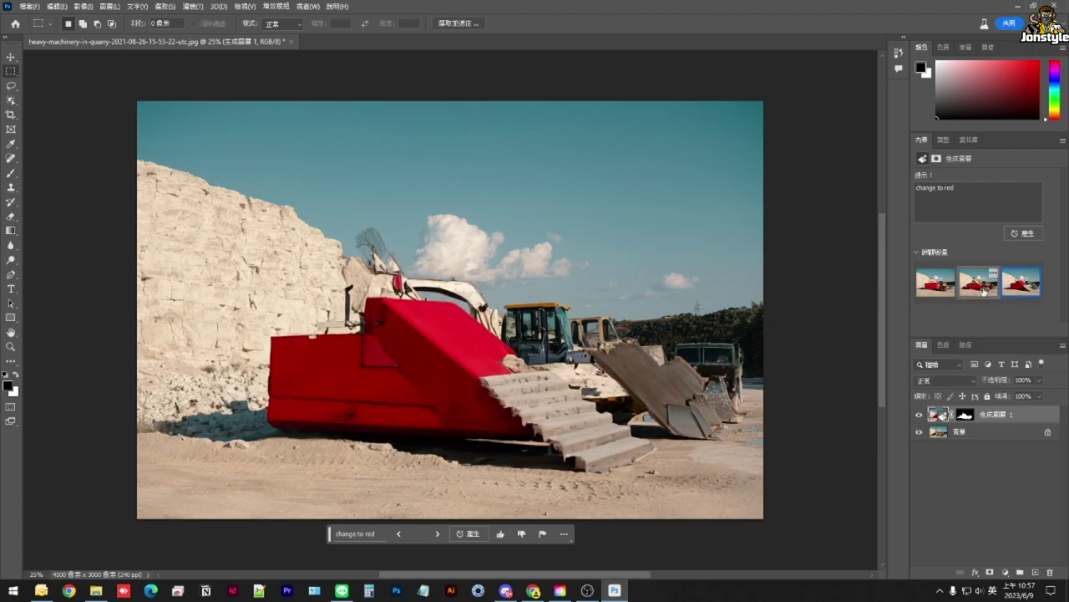
{"action": "left_click", "coordinate": [983, 290]}
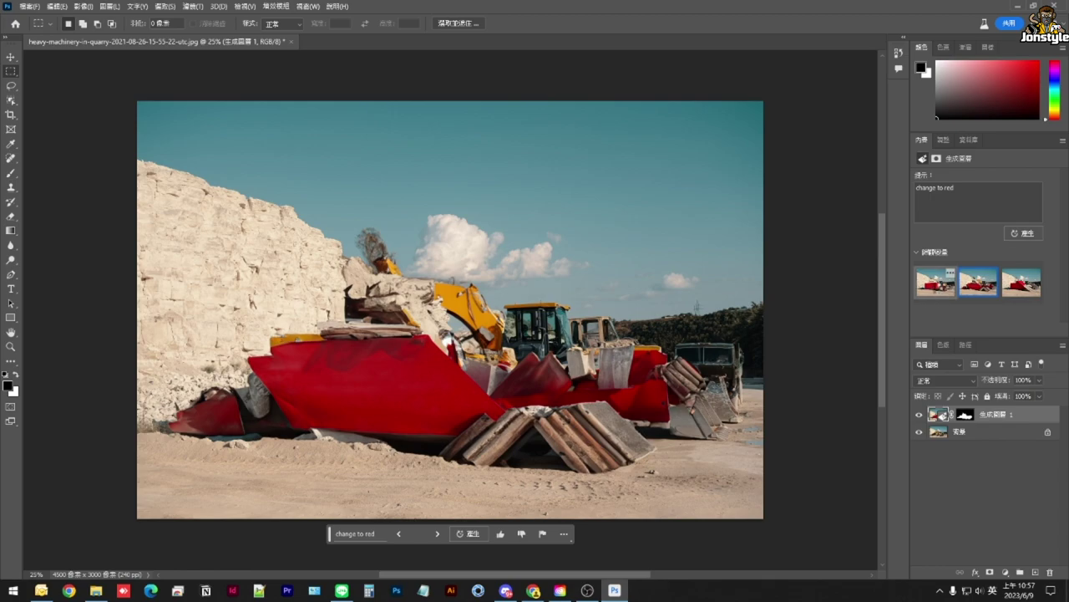
{"action": "left_click", "coordinate": [937, 291]}
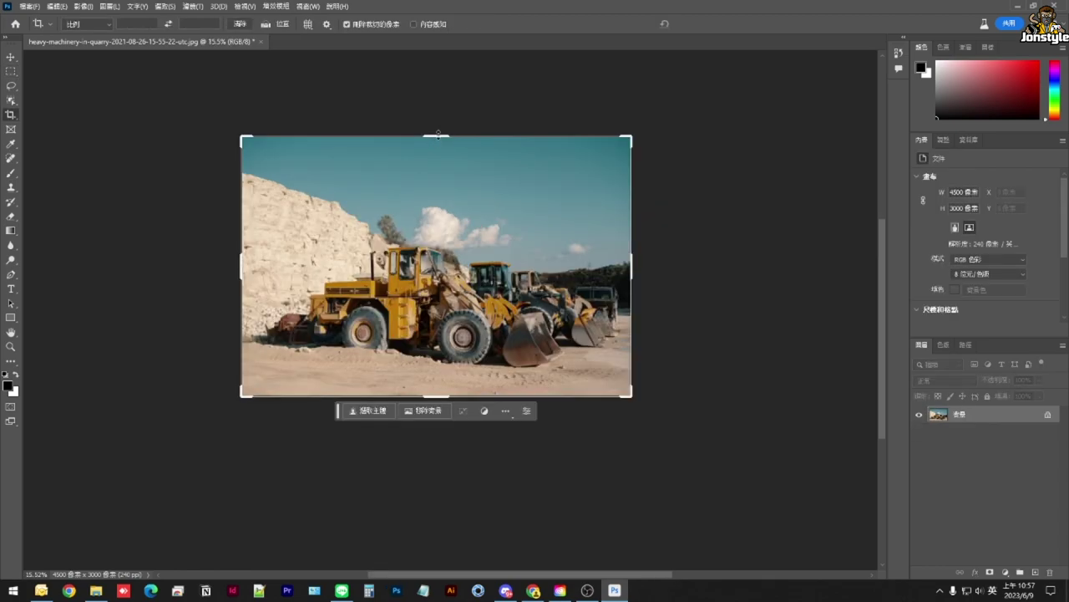
- Enlarge the canvas upward and on both sides with white margins using Crop
{"action": "left_click_drag", "start_coordinate": [437, 136], "coordinate": [436, 106]}
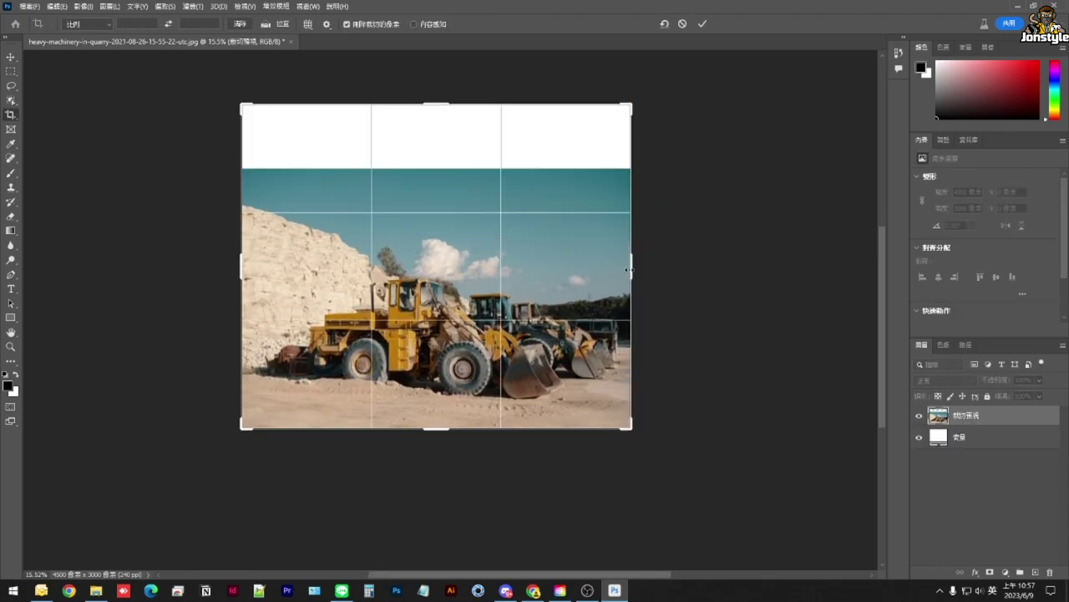
{"action": "left_click_drag", "start_coordinate": [628, 269], "coordinate": [733, 267]}
{"action": "left_click", "coordinate": [10, 71]}
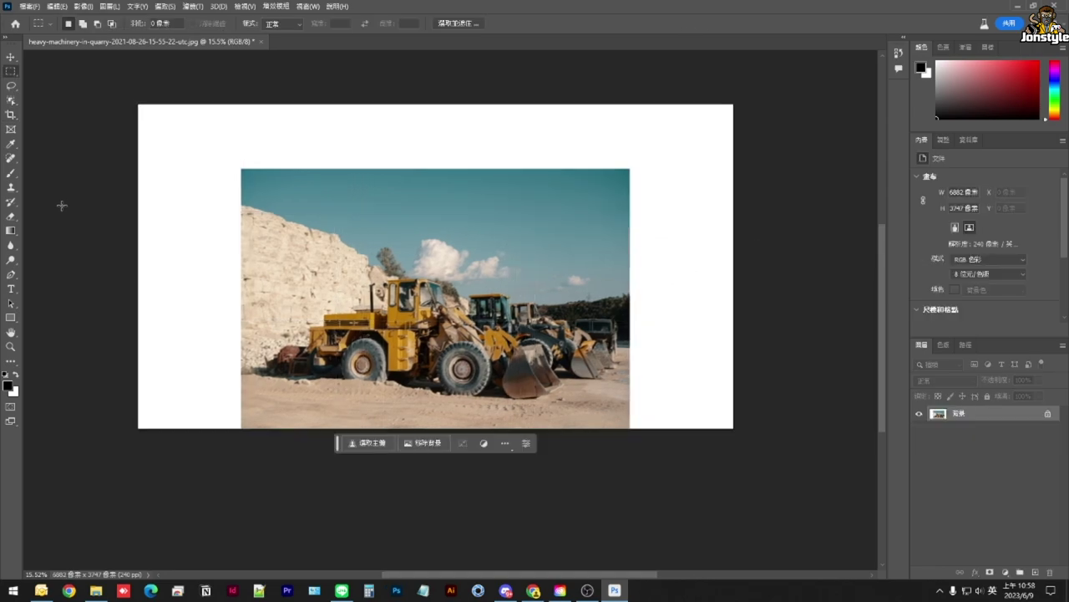
- Generate quarry cliff into the left white strip, then select the blank right strip
{"action": "left_click_drag", "start_coordinate": [139, 105], "coordinate": [241, 484]}
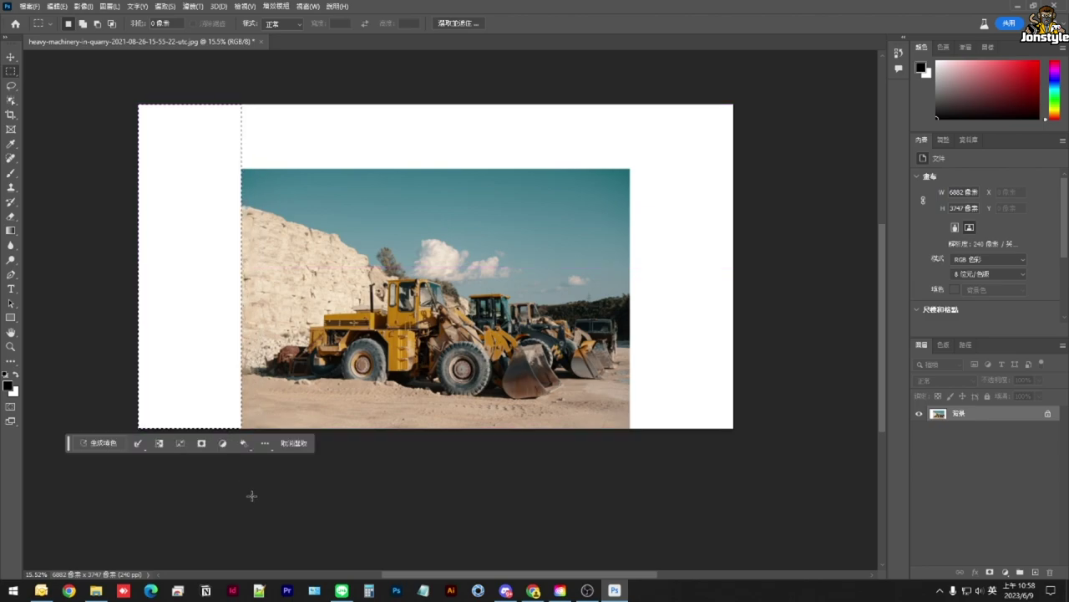
{"action": "left_click", "coordinate": [103, 447]}
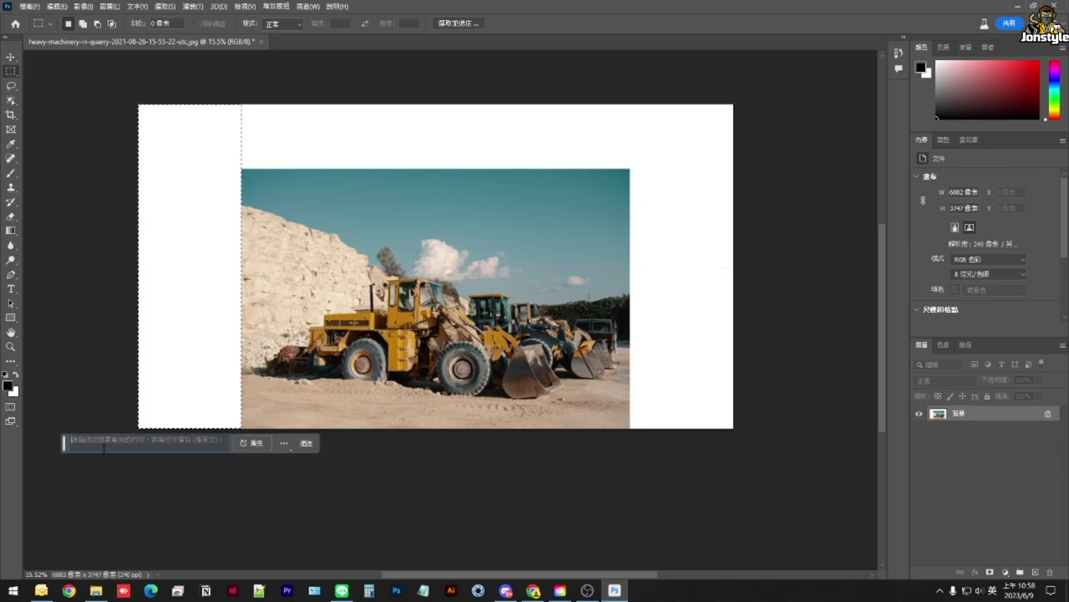
{"action": "left_click", "coordinate": [253, 443]}
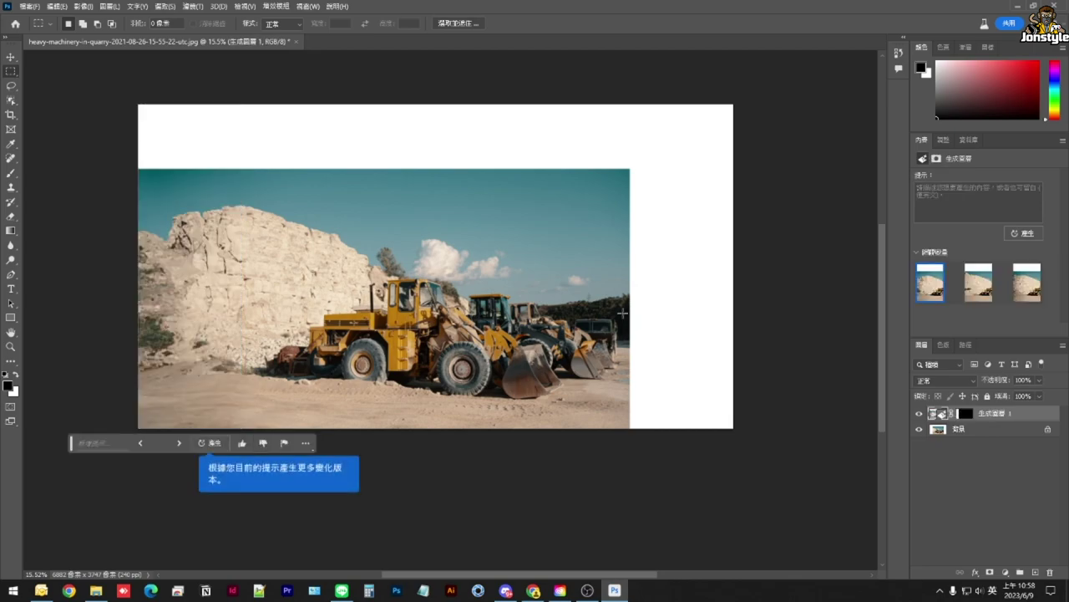
{"action": "left_click_drag", "start_coordinate": [749, 430], "coordinate": [629, 168]}
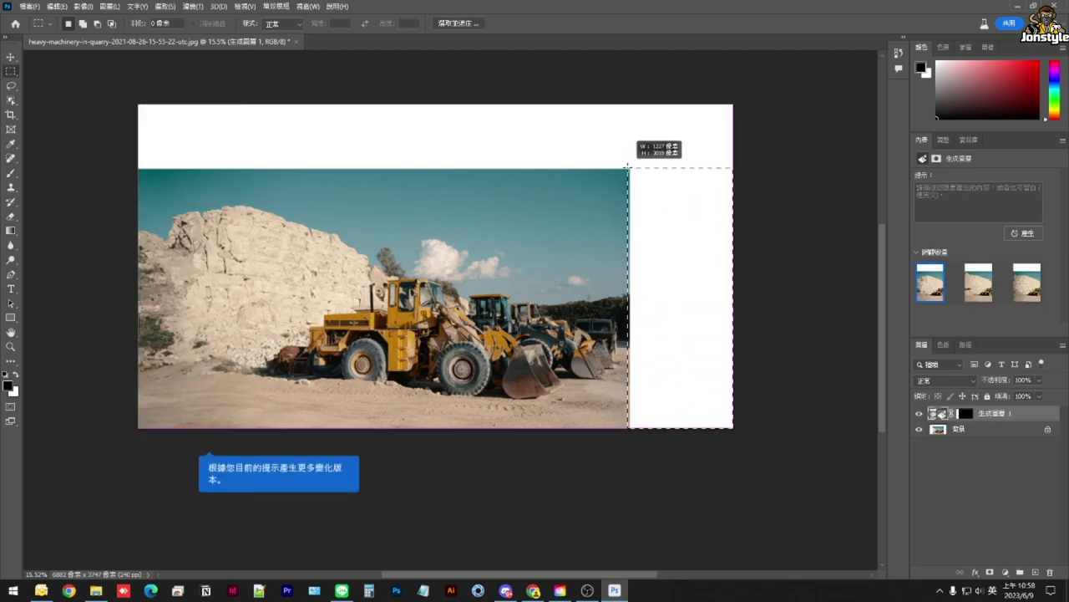
- Generate scenery for the right strip, keep the tree-covered hillside variation, then select the top strip
{"action": "left_click", "coordinate": [595, 445]}
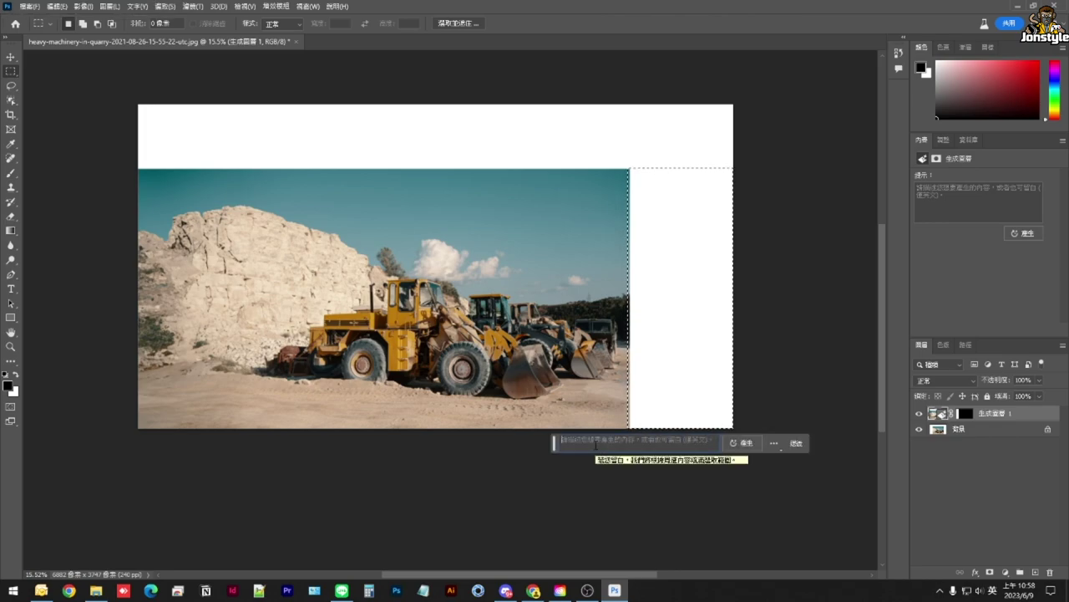
{"action": "left_click", "coordinate": [740, 442]}
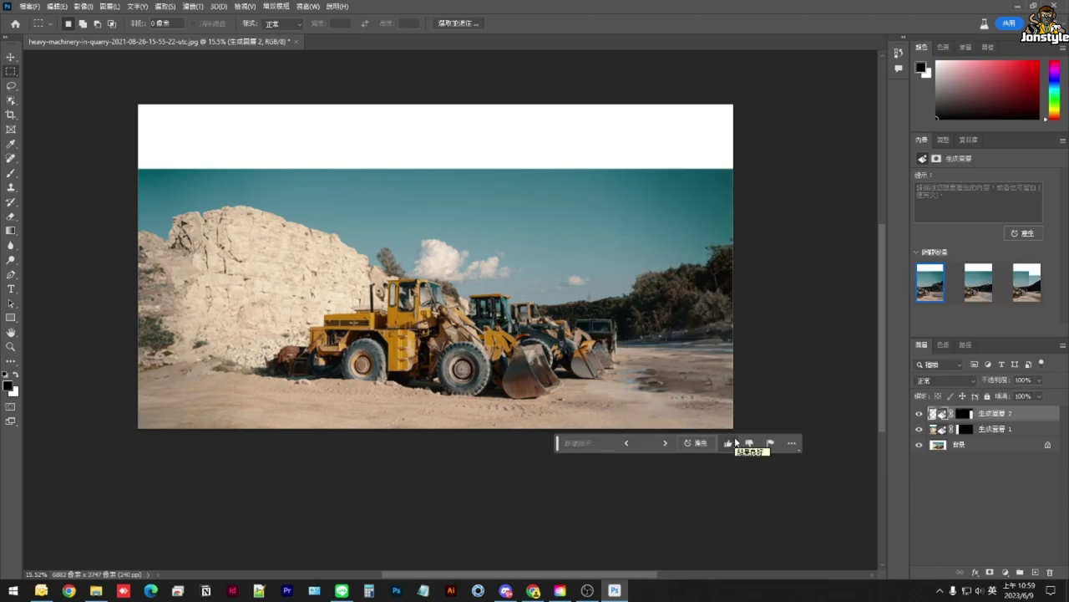
{"action": "left_click", "coordinate": [981, 284]}
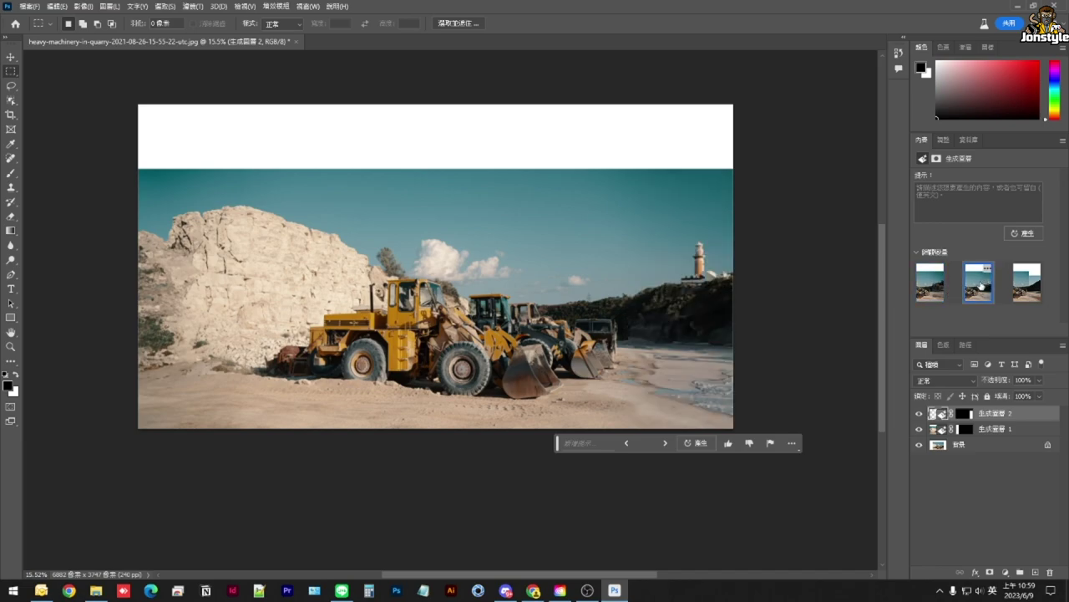
{"action": "left_click", "coordinate": [1024, 288]}
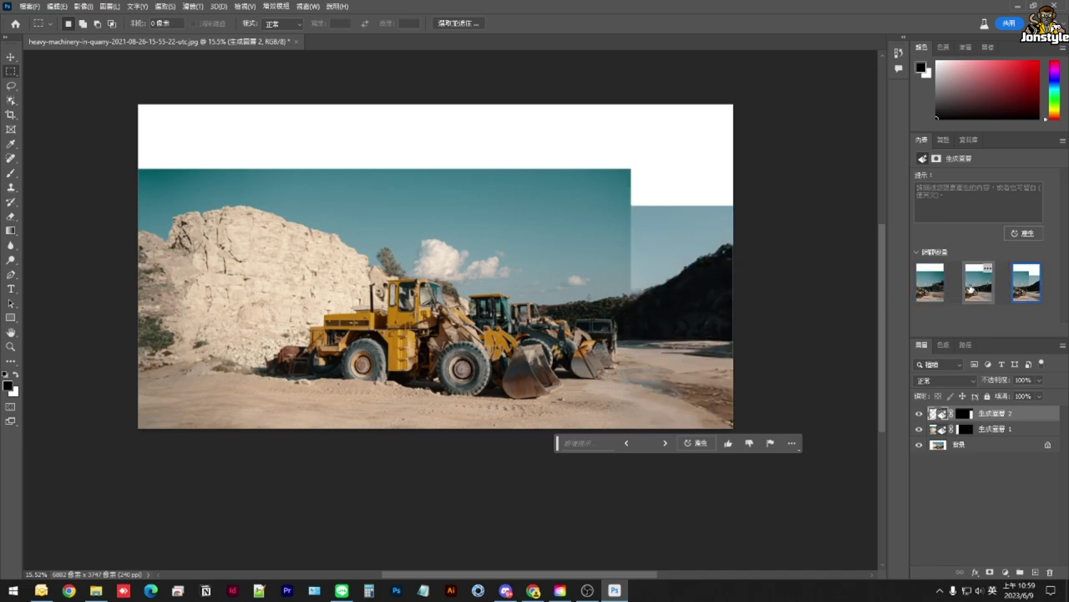
{"action": "left_click", "coordinate": [936, 293]}
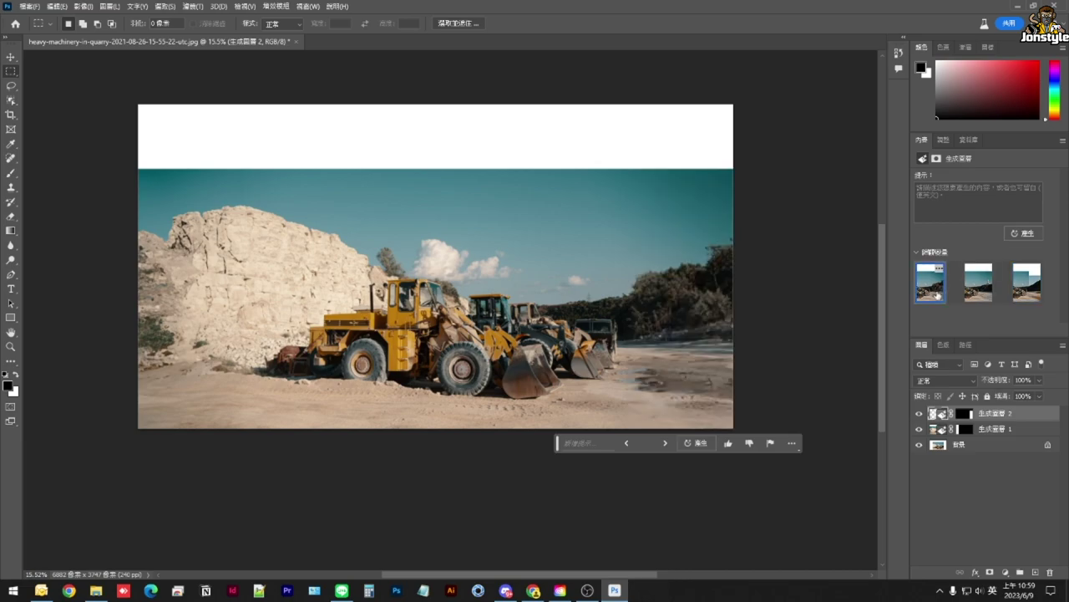
{"action": "left_click_drag", "start_coordinate": [155, 84], "coordinate": [760, 168]}
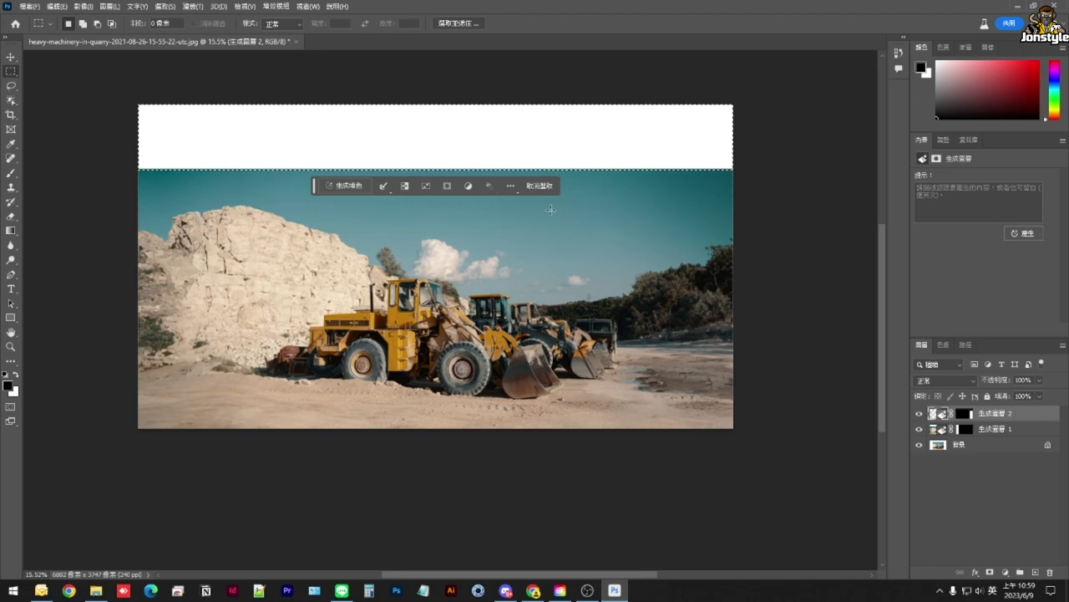
- Generate 'sky, and sun' into the top strip, retrying after the busy warning
{"action": "left_click", "coordinate": [347, 186]}
{"action": "type", "text": "sky, and sun"}
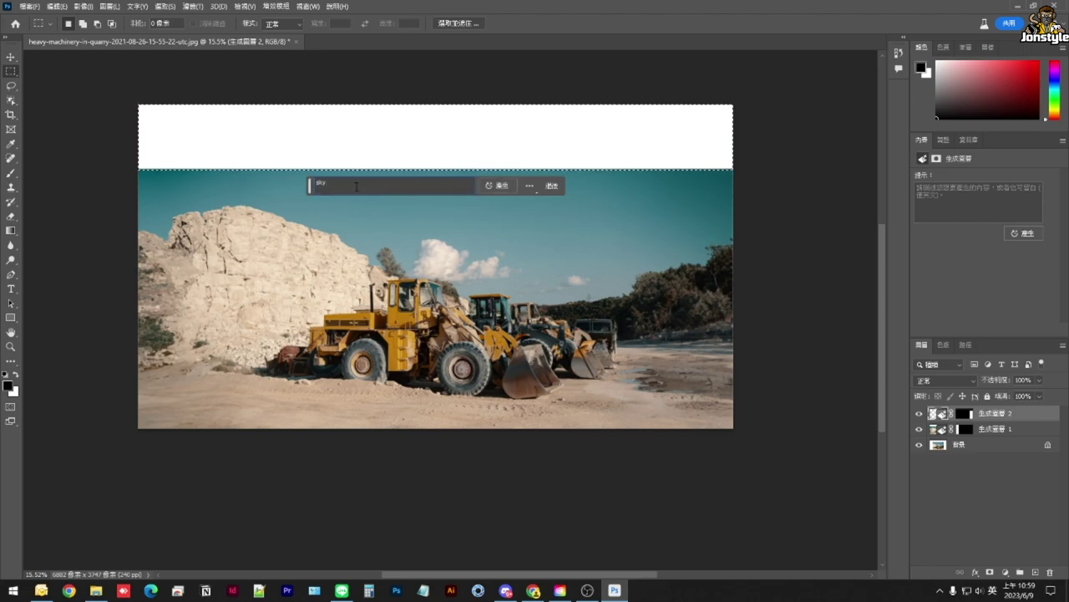
{"action": "left_click", "coordinate": [497, 186]}
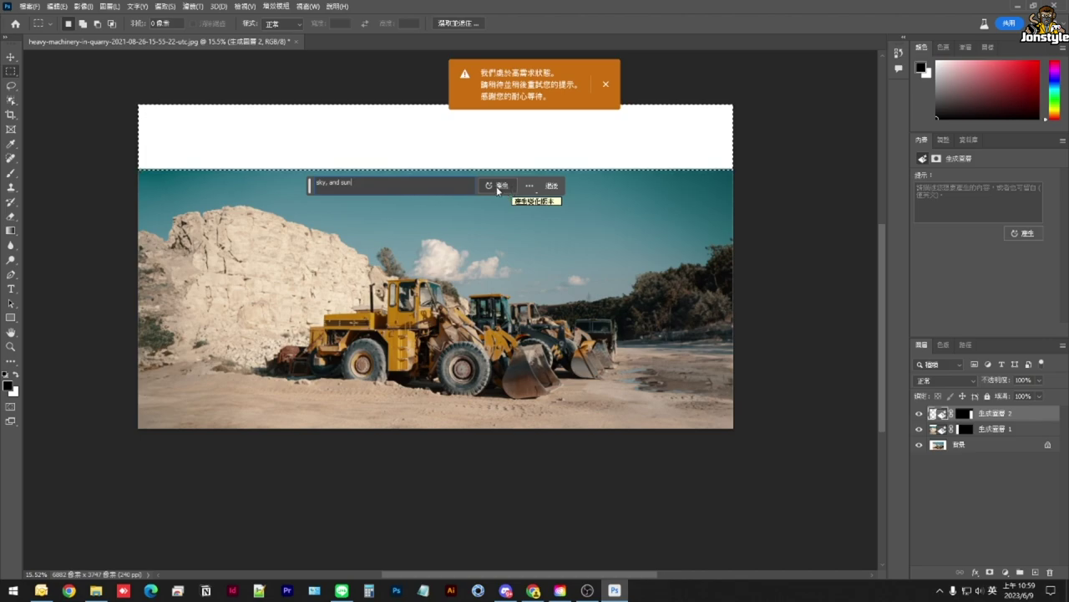
{"action": "left_click", "coordinate": [497, 188]}
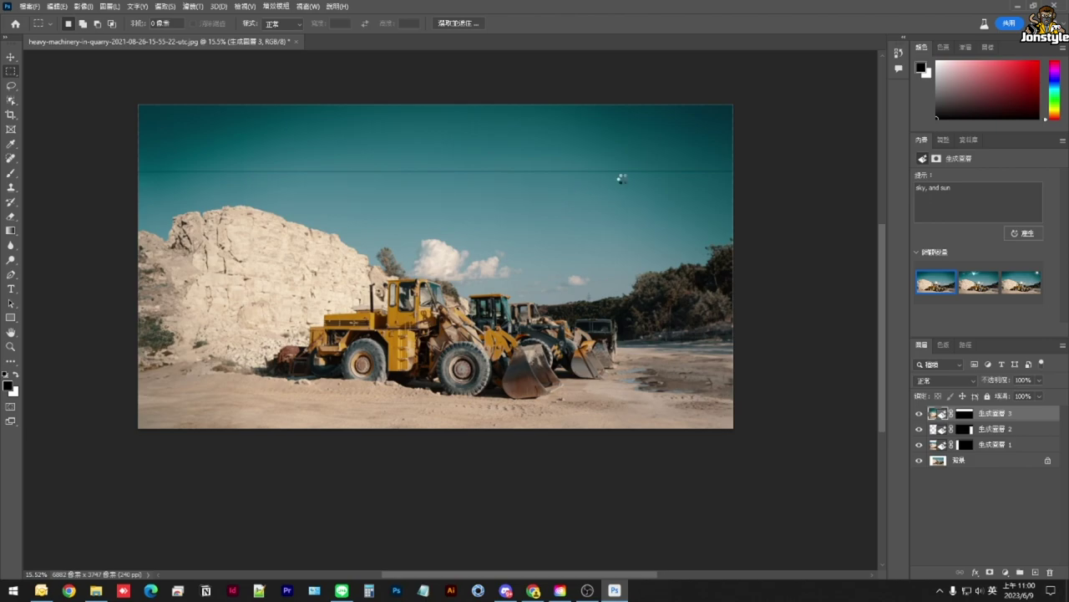
- Remove the sky seam line with Generative Fill 'remove the line' and rate the result positively
{"action": "left_click_drag", "start_coordinate": [743, 178], "coordinate": [113, 158]}
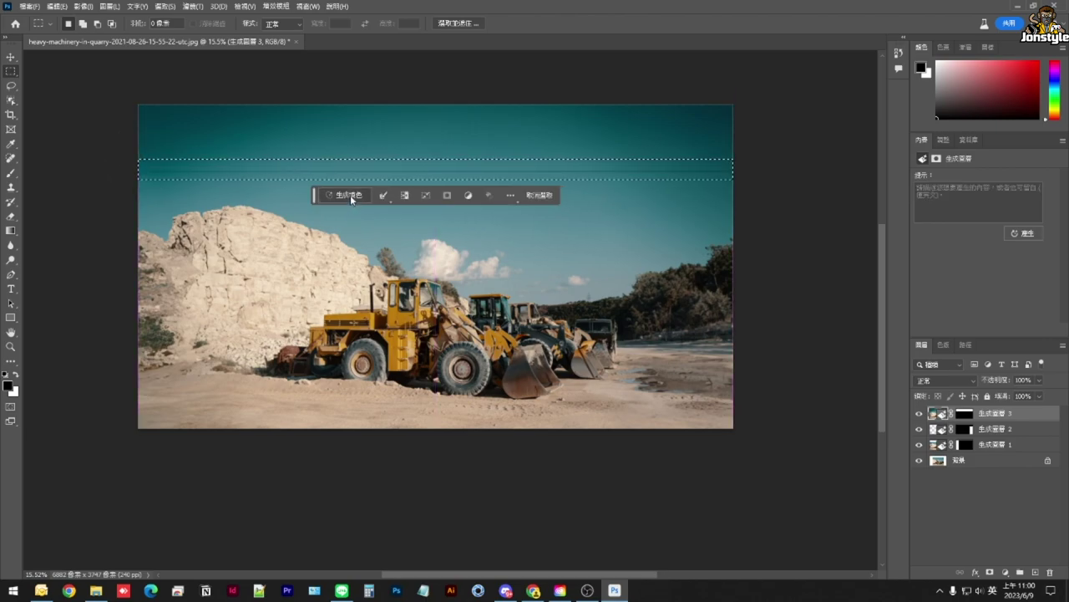
{"action": "left_click", "coordinate": [351, 195]}
{"action": "type", "text": "1"}
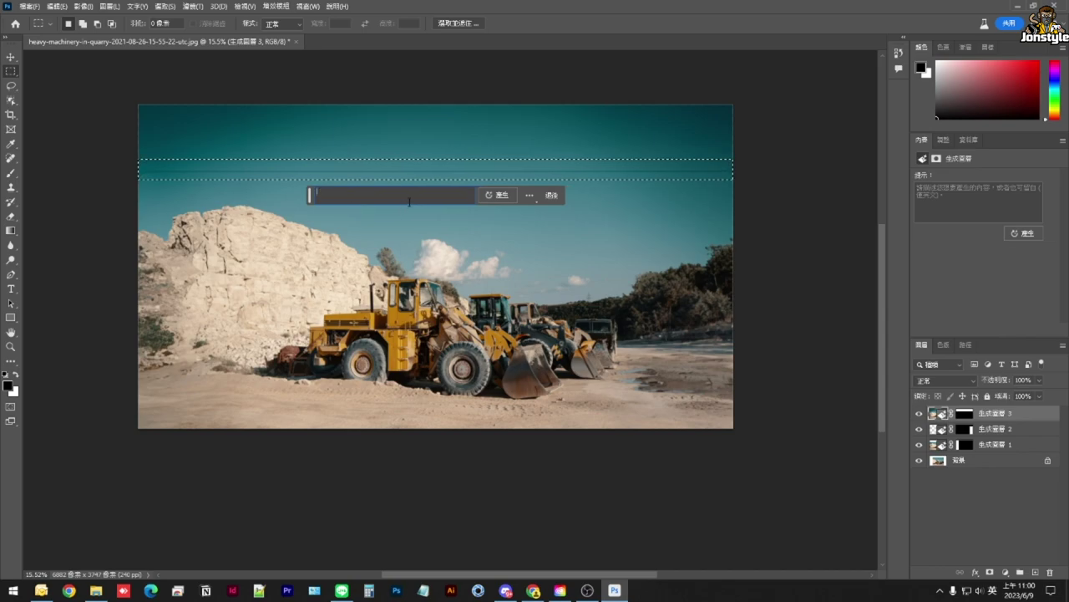
{"action": "type", "text": "e"}
{"action": "type", "text": "move the lin"}
{"action": "key", "text": "Return"}
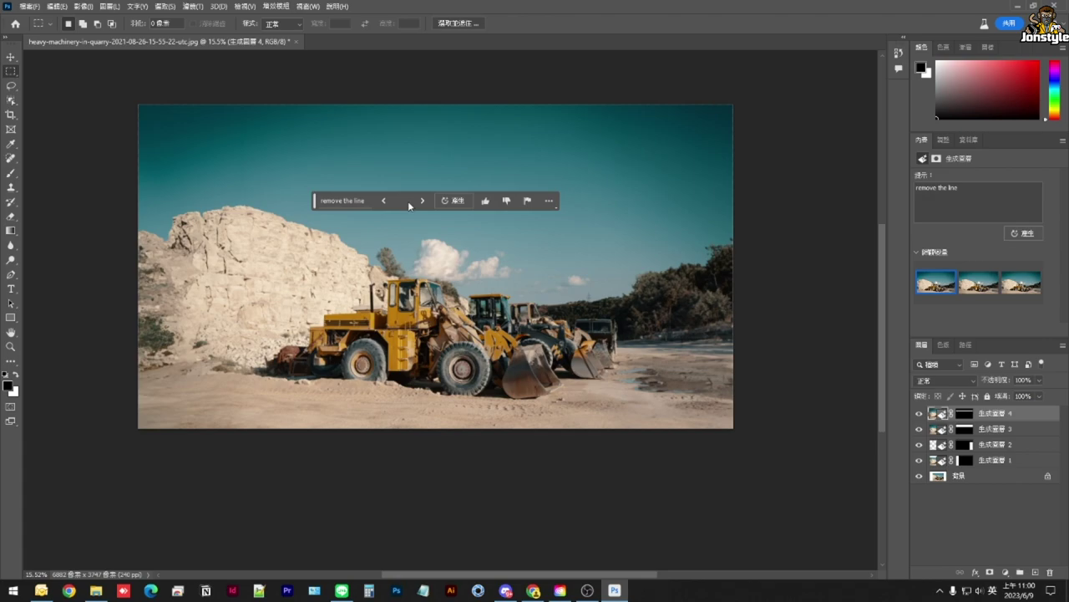
{"action": "left_click", "coordinate": [485, 200]}
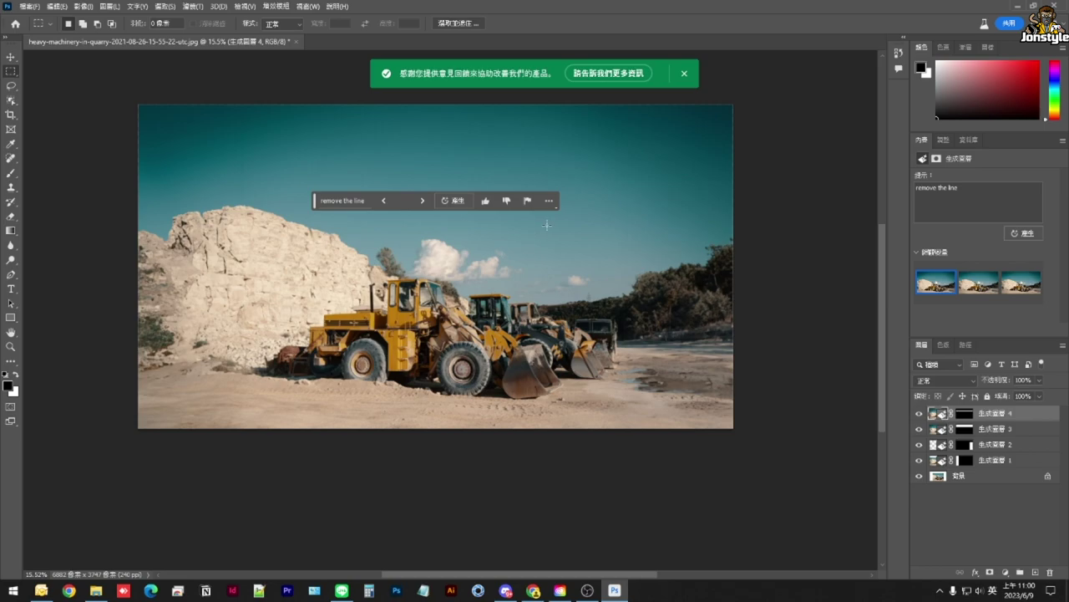
- Select all layers and merge them into one background layer with Ctrl+E
{"action": "key", "text": "l"}
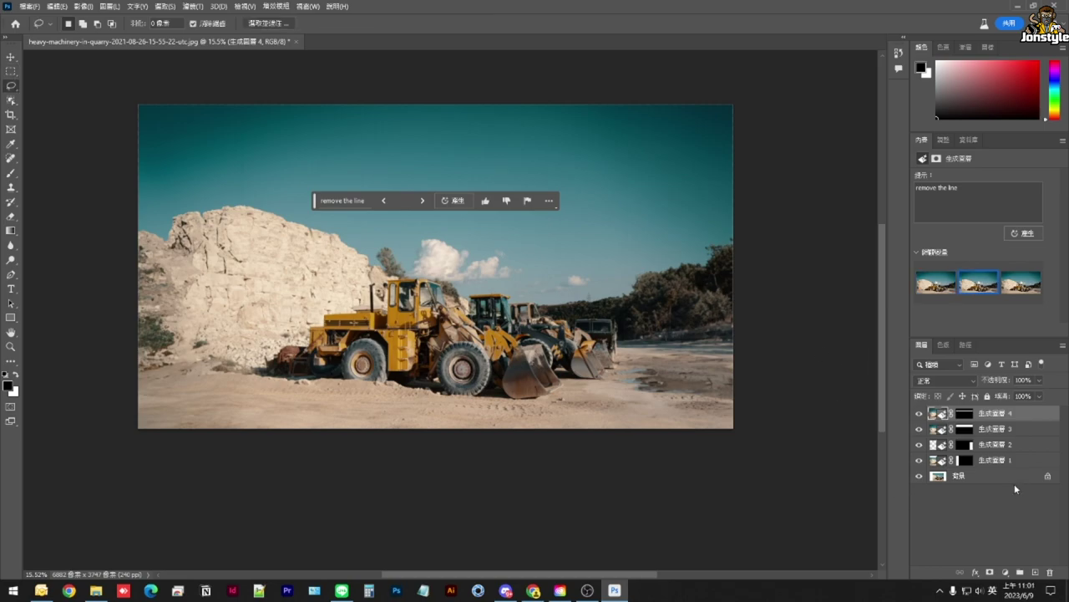
{"action": "left_click", "coordinate": [1015, 481], "text": "shift"}
{"action": "key", "text": "ctrl+e"}
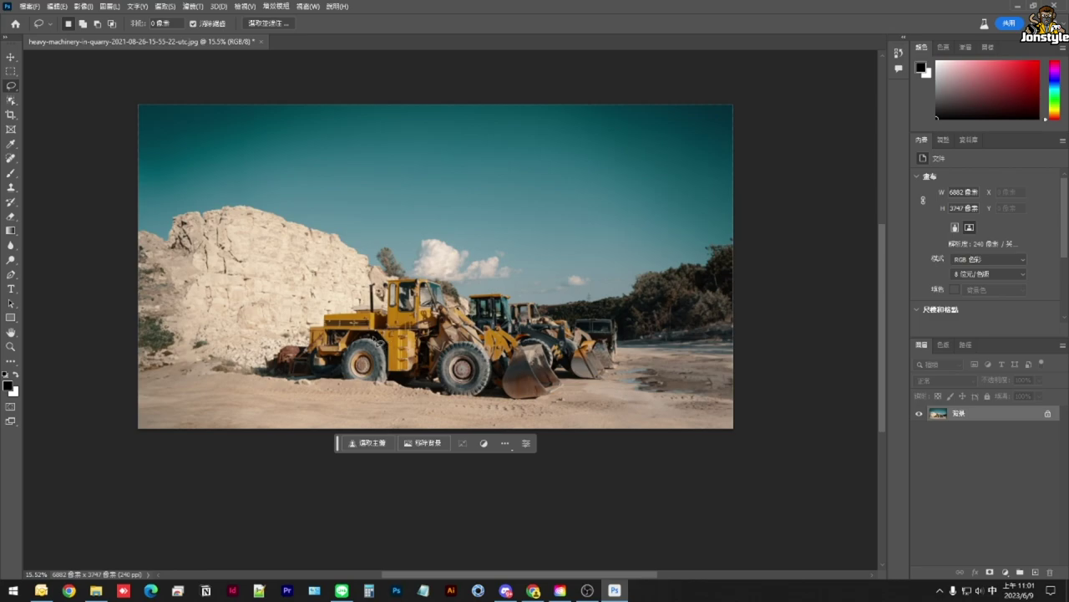
- Lasso the loader's front wheel and generate a red replacement wheel
{"action": "left_click_drag", "start_coordinate": [373, 338], "coordinate": [349, 381]}
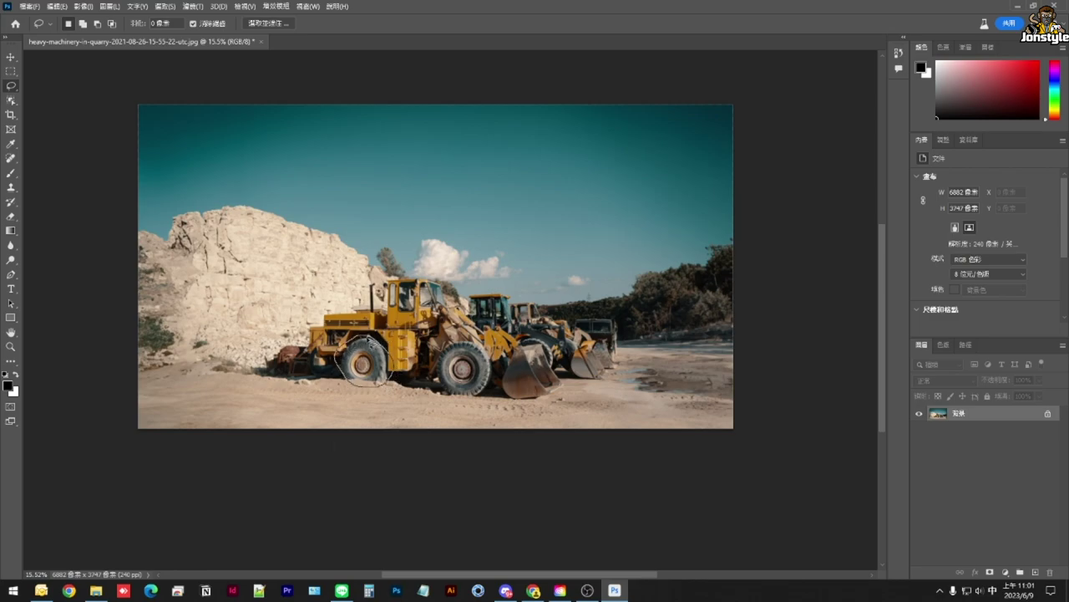
{"action": "left_click_drag", "start_coordinate": [381, 384], "coordinate": [373, 341]}
{"action": "left_click", "coordinate": [459, 347]}
{"action": "mouse_move", "coordinate": [451, 341]}
{"action": "left_mouse_down"}
{"action": "mouse_move", "coordinate": [472, 344]}
{"action": "mouse_move", "coordinate": [455, 343]}
{"action": "left_mouse_up"}
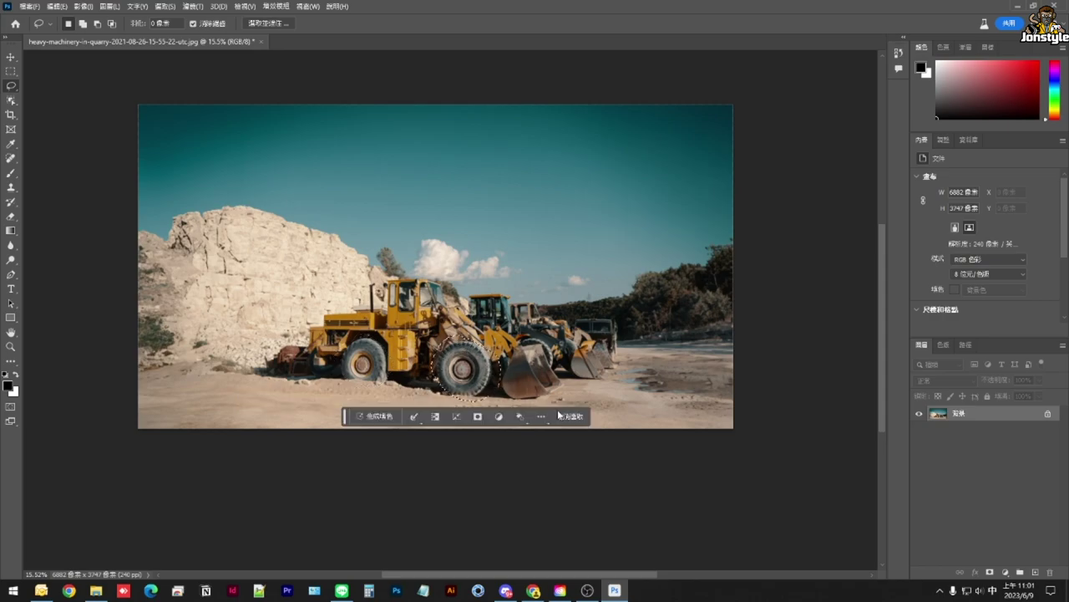
{"action": "left_click", "coordinate": [372, 415]}
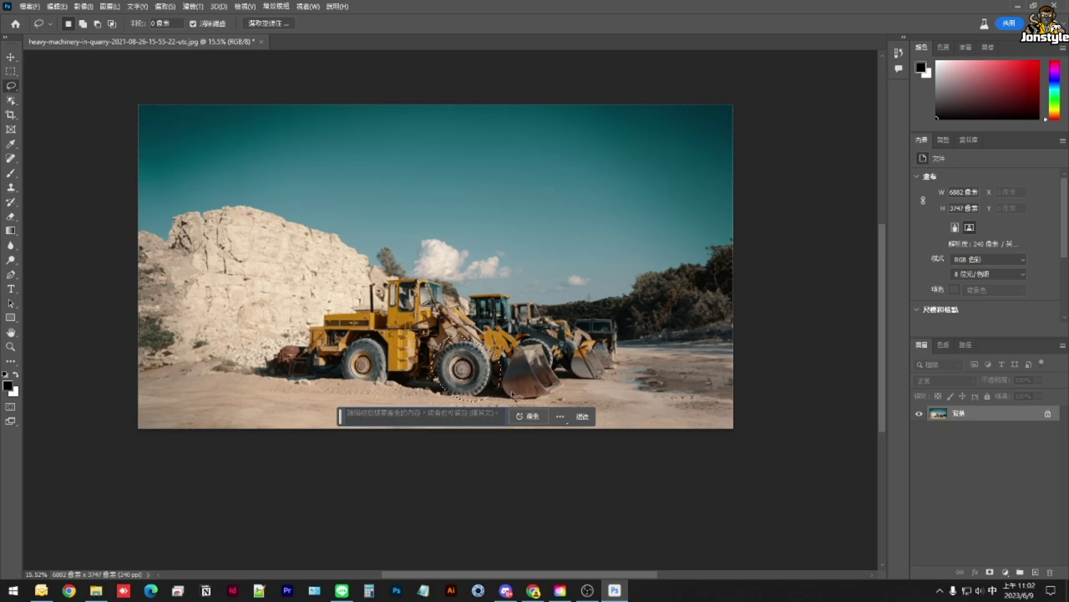
{"action": "type", "text": "change the color to new tire"}
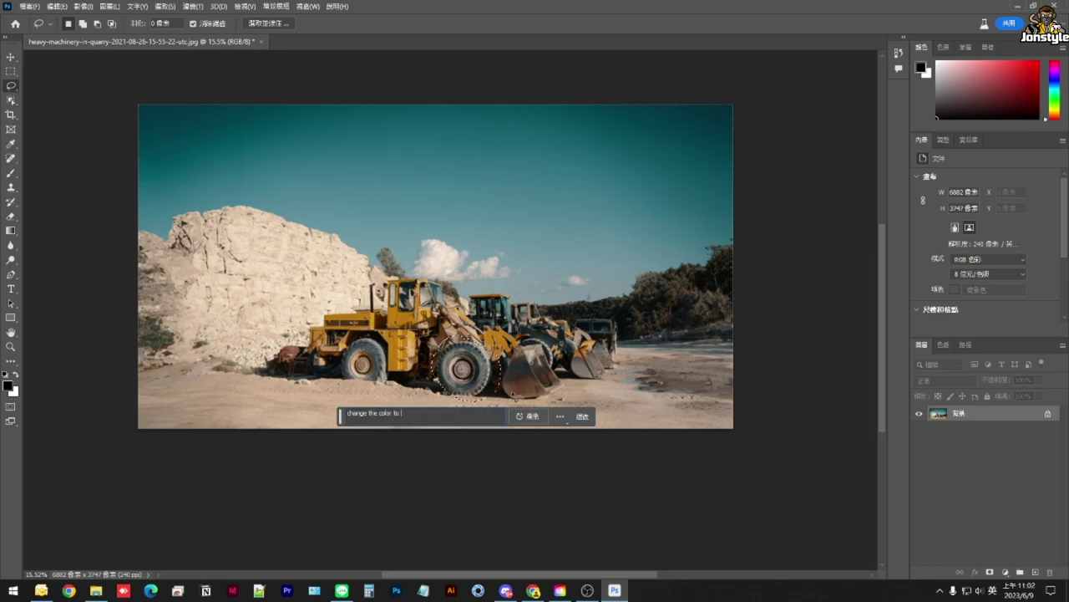
{"action": "type", "text": "red"}
{"action": "key", "text": "Return"}
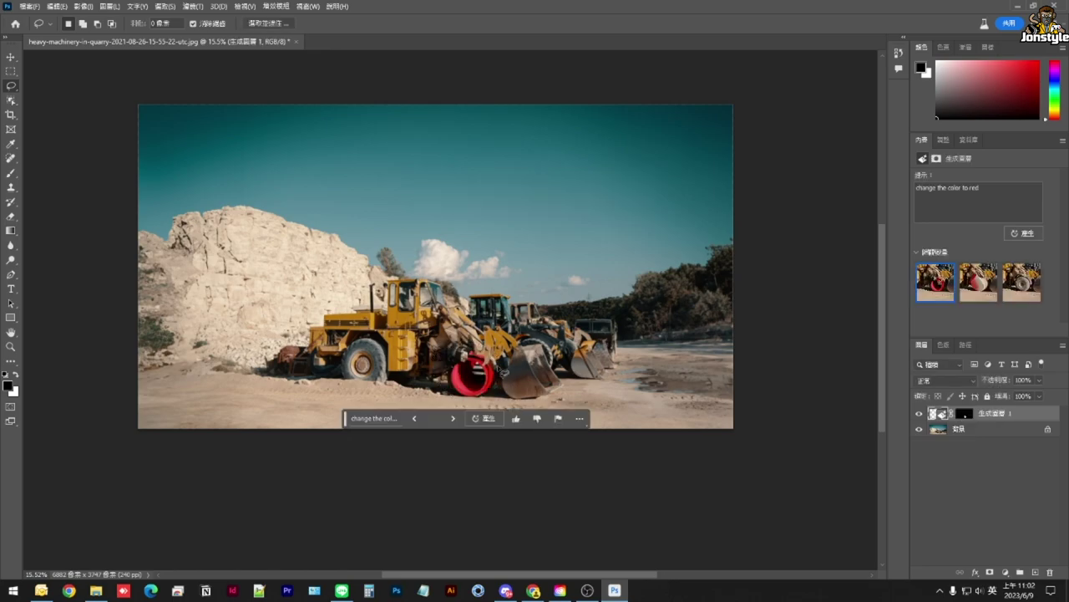
- Keep the red-ring wheel variation, then lasso the trees on the right
{"action": "left_click", "coordinate": [978, 282]}
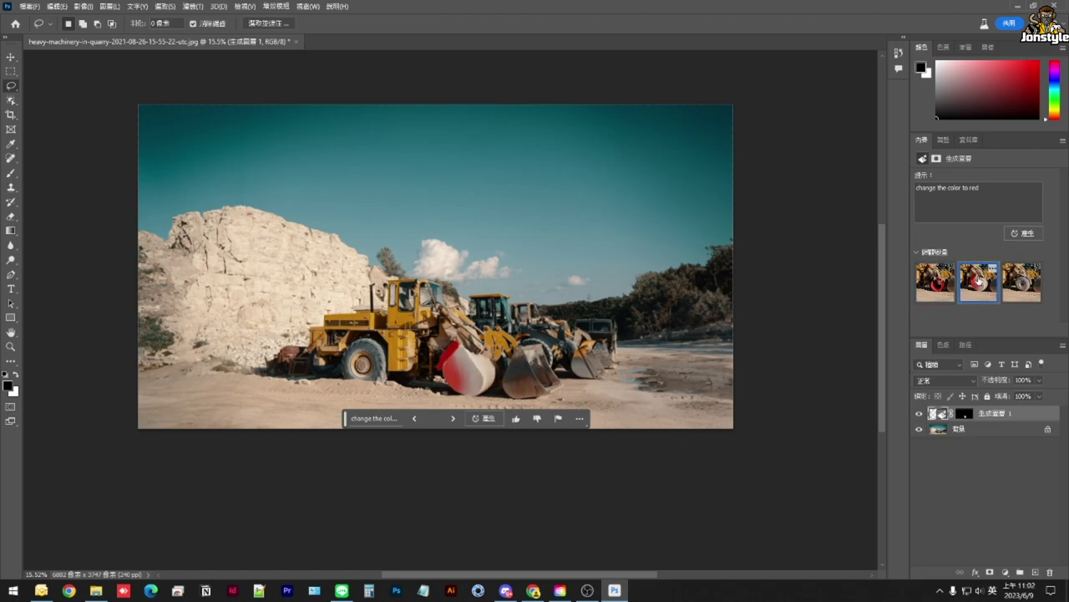
{"action": "left_click", "coordinate": [936, 283]}
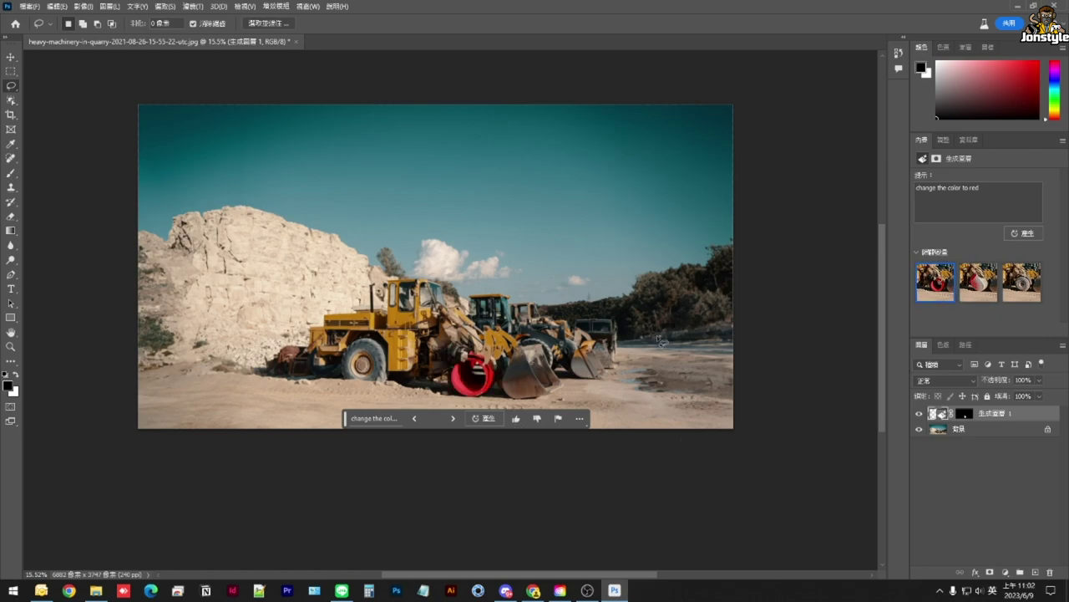
{"action": "mouse_move", "coordinate": [707, 268]}
{"action": "left_mouse_down"}
{"action": "mouse_move", "coordinate": [749, 331]}
{"action": "mouse_move", "coordinate": [700, 253]}
{"action": "left_mouse_up"}
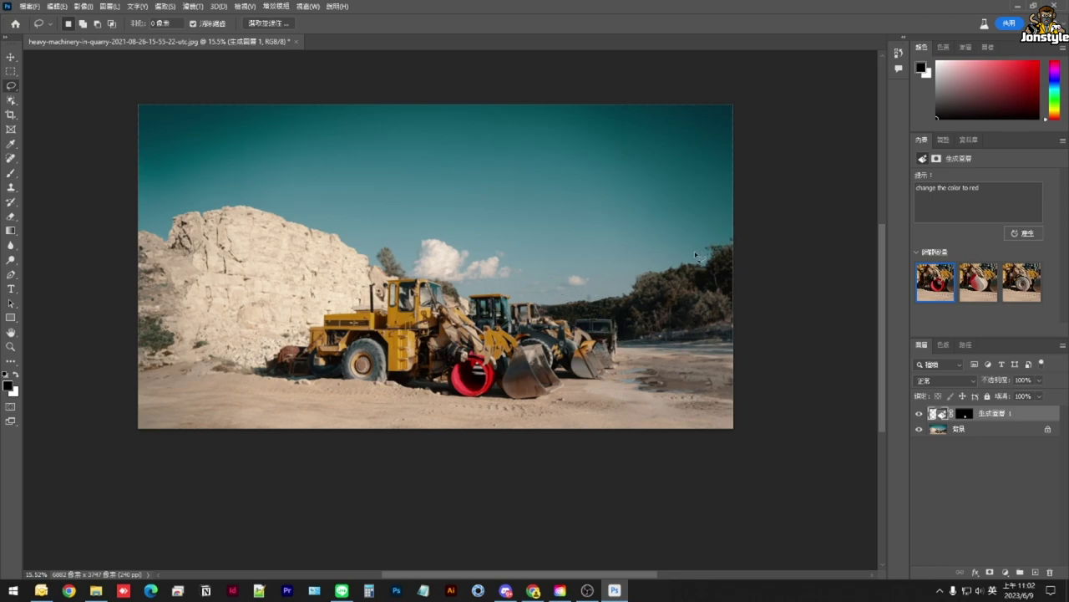
- Generate 'tree on fire' in the lassoed trees and keep the burning-trees variation
{"action": "left_click", "coordinate": [551, 361]}
{"action": "type", "text": "tree on fire"}
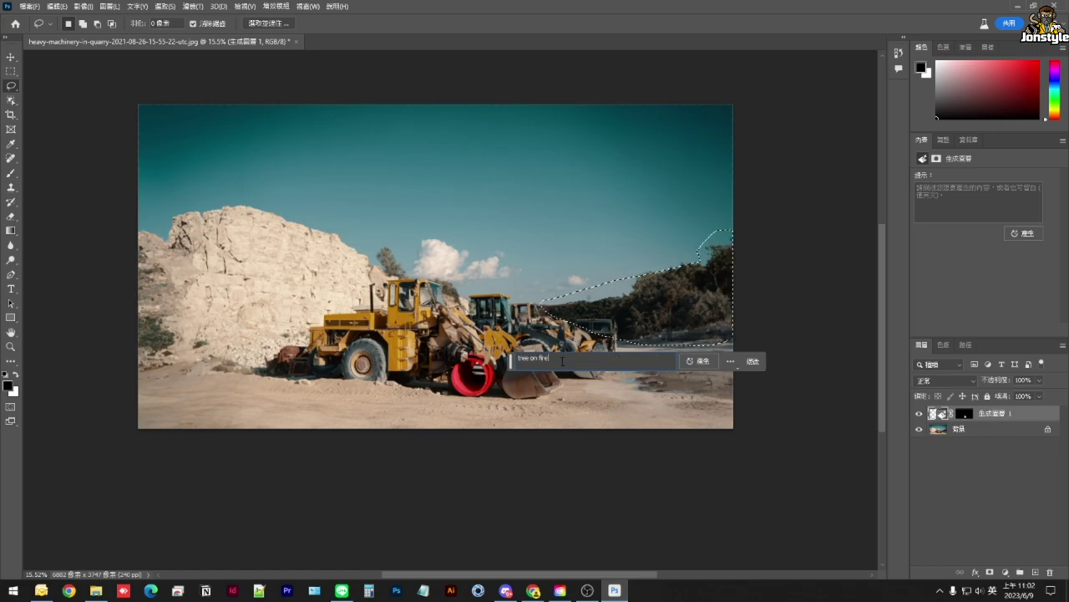
{"action": "left_click", "coordinate": [698, 361]}
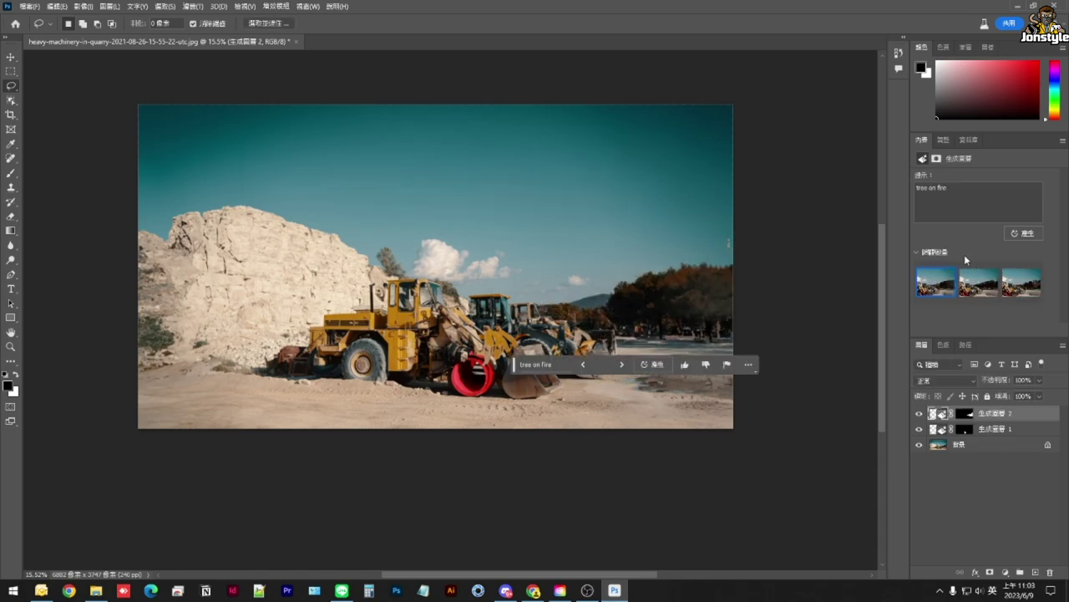
{"action": "left_click", "coordinate": [975, 284]}
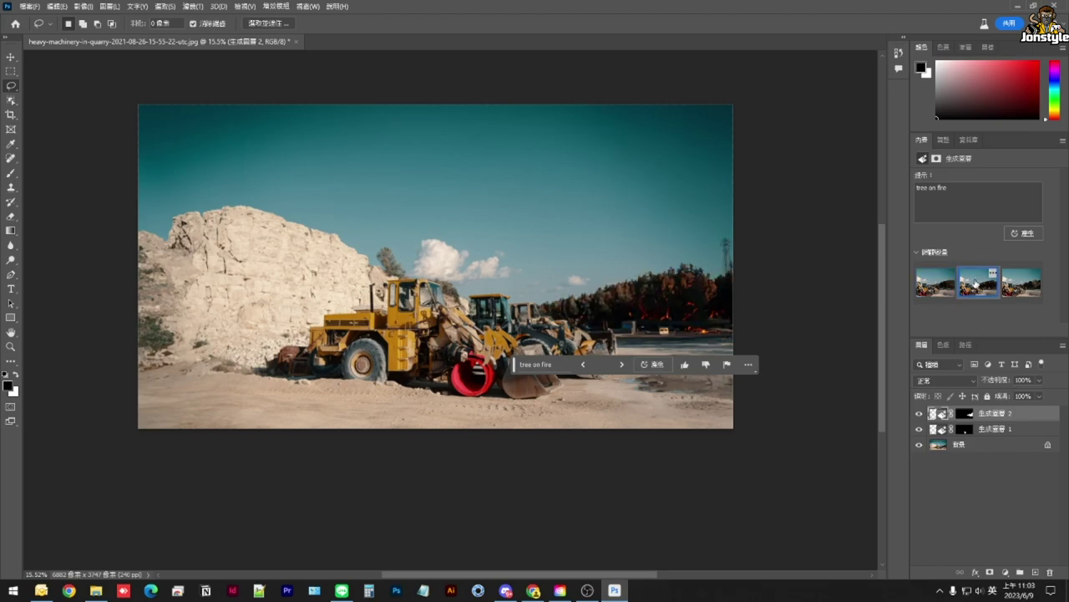
{"action": "left_click", "coordinate": [1028, 290]}
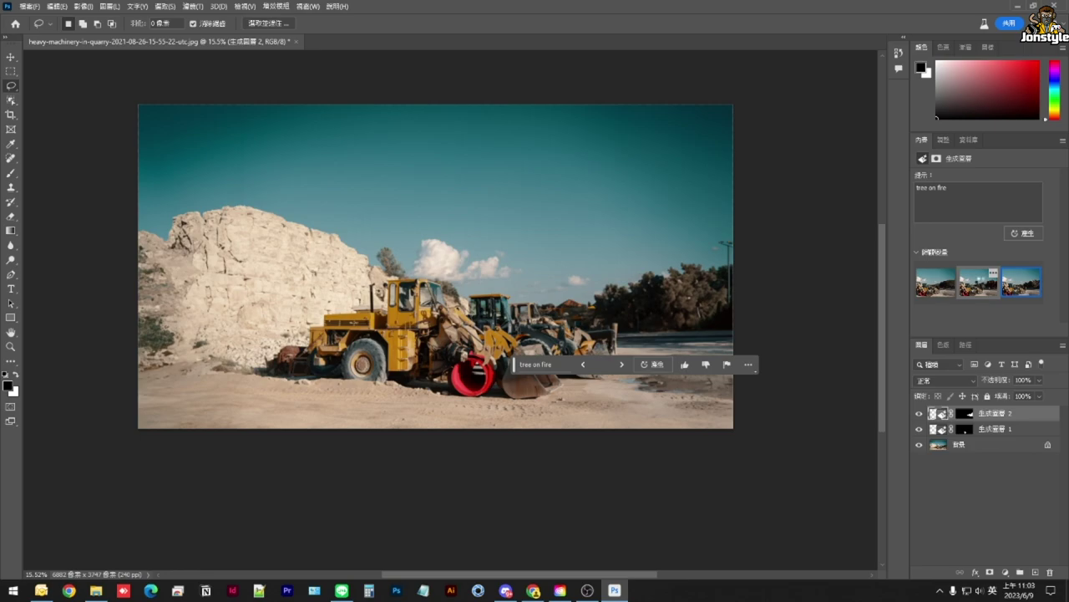
{"action": "left_click", "coordinate": [982, 286]}
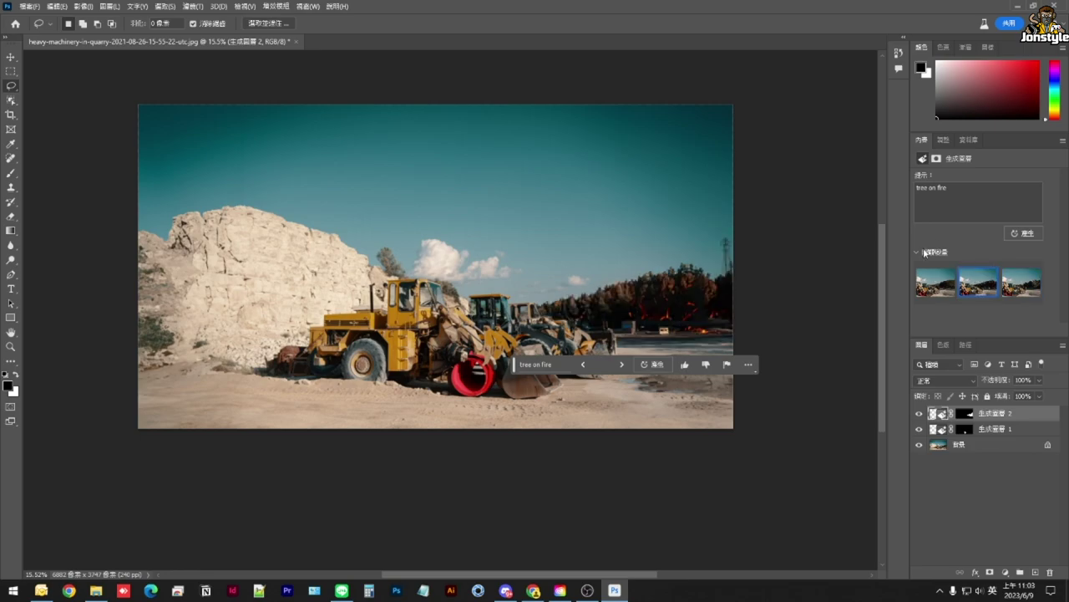
- Toggle visibility of the burning-trees and red-wheel layers to compare with the original
{"action": "left_click", "coordinate": [920, 413]}
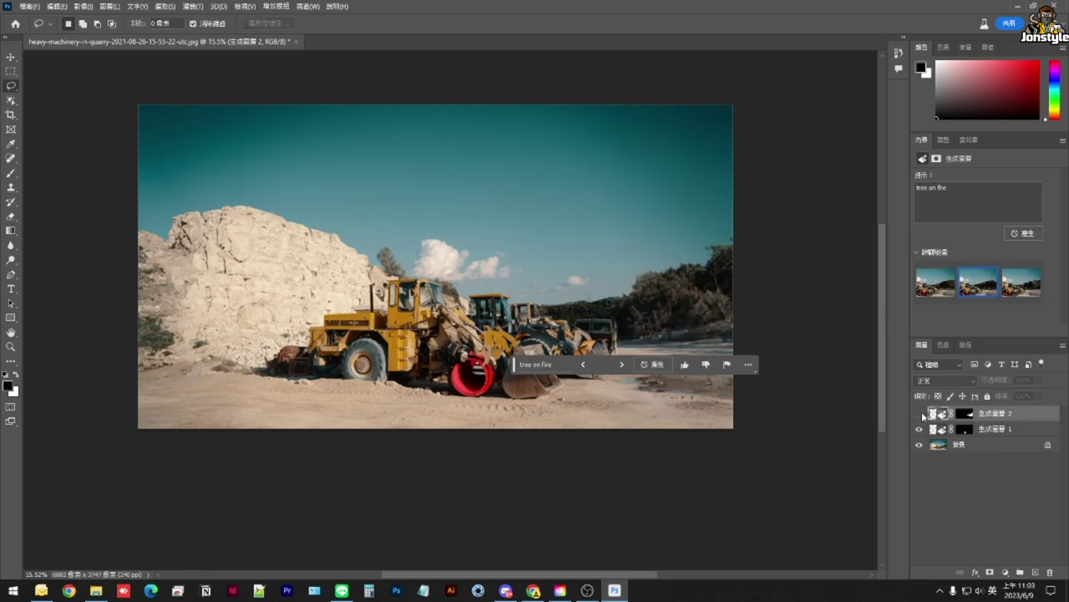
{"action": "left_click", "coordinate": [920, 413]}
{"action": "left_click", "coordinate": [920, 413]}
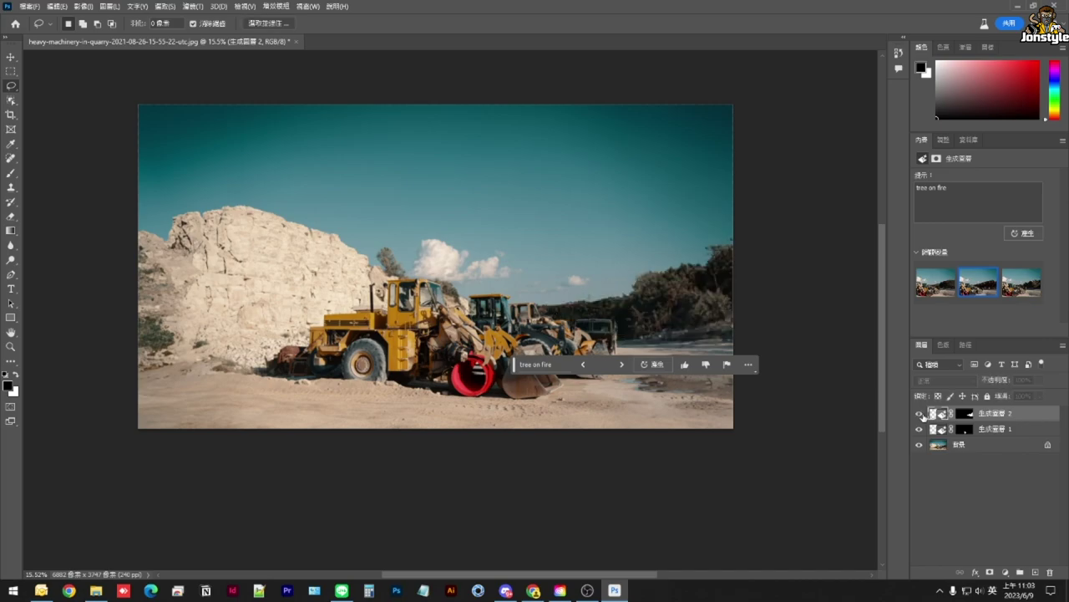
{"action": "left_click", "coordinate": [919, 413]}
{"action": "left_click", "coordinate": [920, 428]}
{"action": "left_click", "coordinate": [919, 429]}
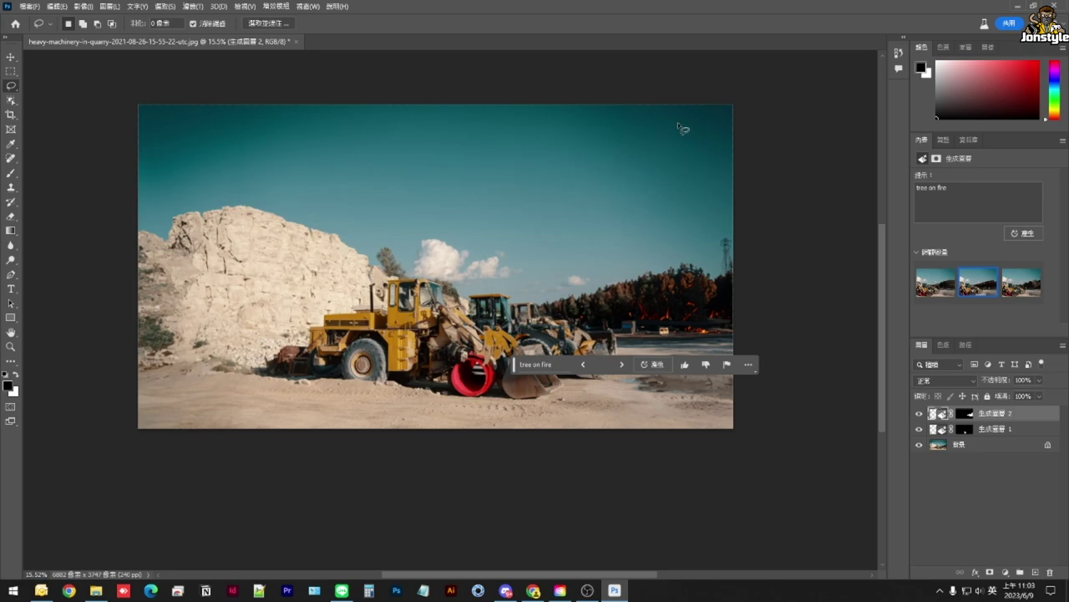
- Lasso the upper sky and generate from the prompt 'superman at the sky'
{"action": "mouse_move", "coordinate": [677, 122]}
{"action": "left_mouse_down"}
{"action": "mouse_move", "coordinate": [244, 137]}
{"action": "mouse_move", "coordinate": [346, 198]}
{"action": "mouse_move", "coordinate": [563, 251]}
{"action": "mouse_move", "coordinate": [678, 121]}
{"action": "left_mouse_up"}
{"action": "left_click", "coordinate": [386, 276]}
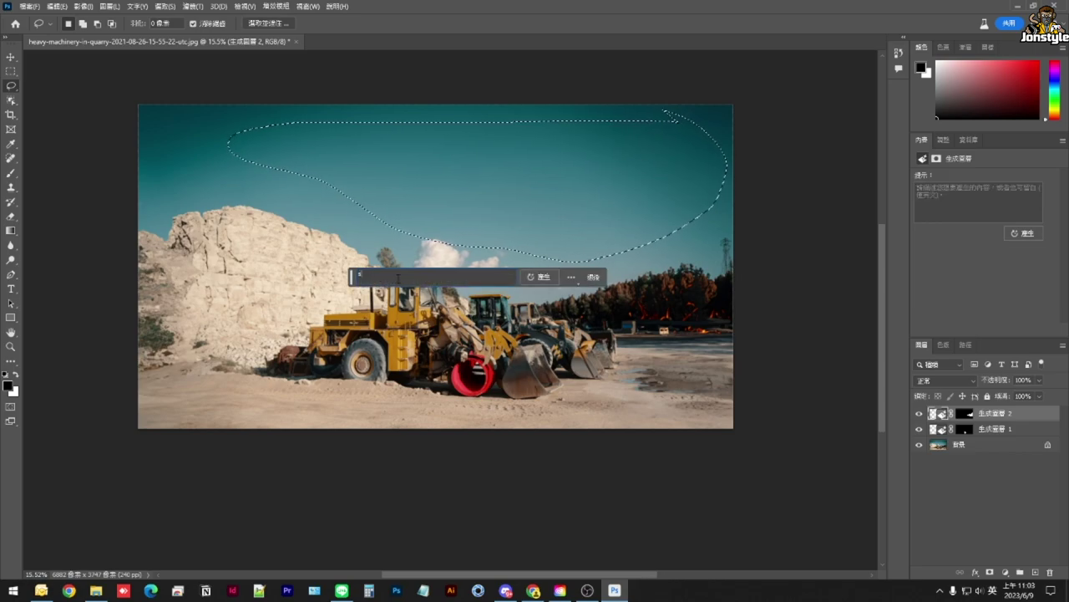
{"action": "type", "text": "superman"}
{"action": "type", "text": " at th..."}
{"action": "key", "text": "Return"}
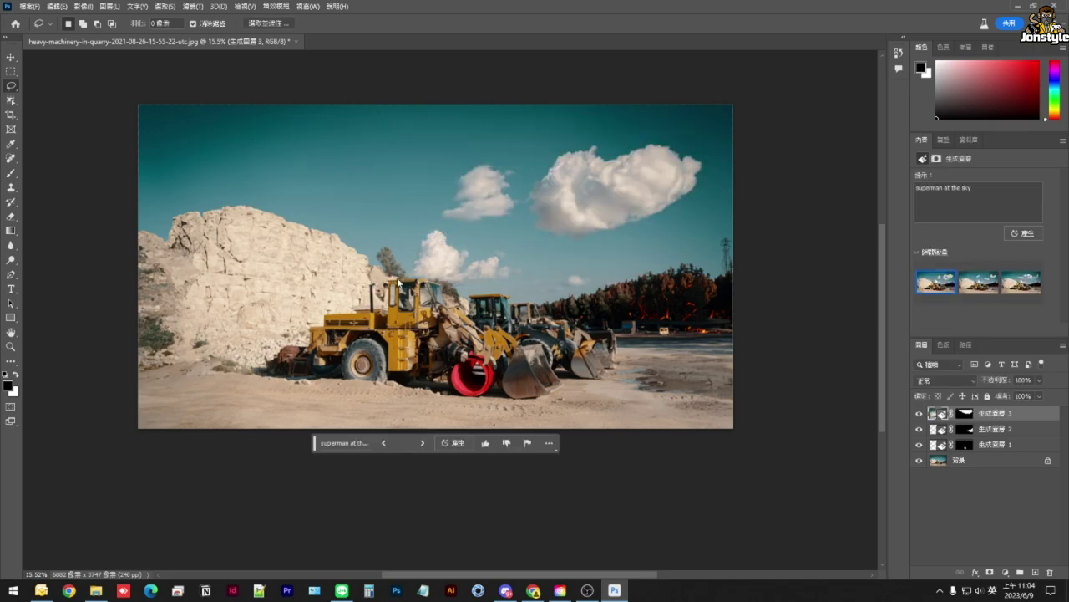
- Keep the first cloud variation, then lasso a region of the upper-left sky
{"action": "left_click", "coordinate": [980, 283]}
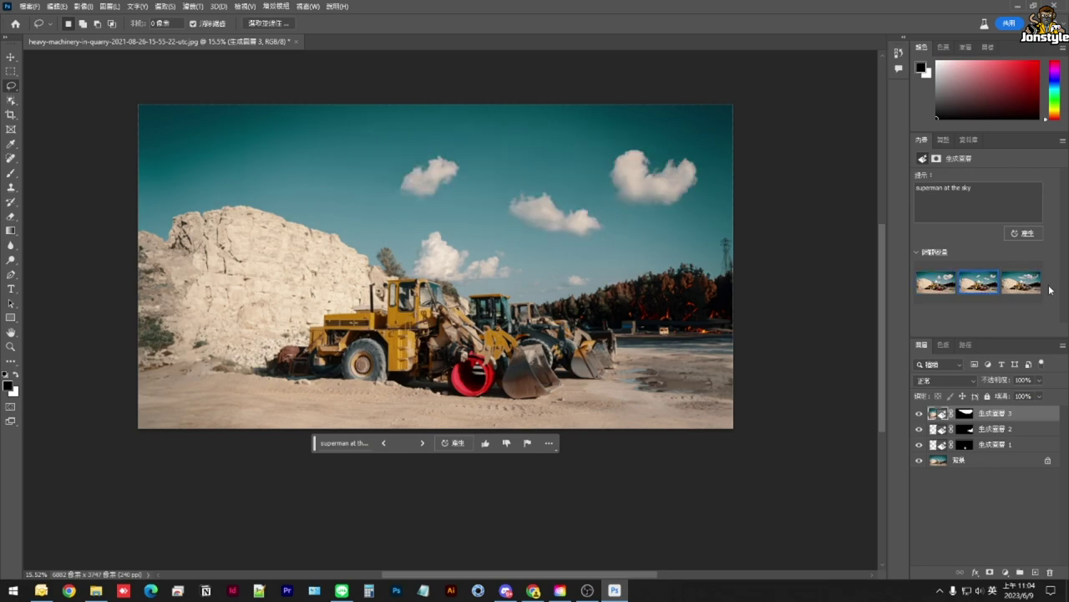
{"action": "left_click", "coordinate": [1019, 288]}
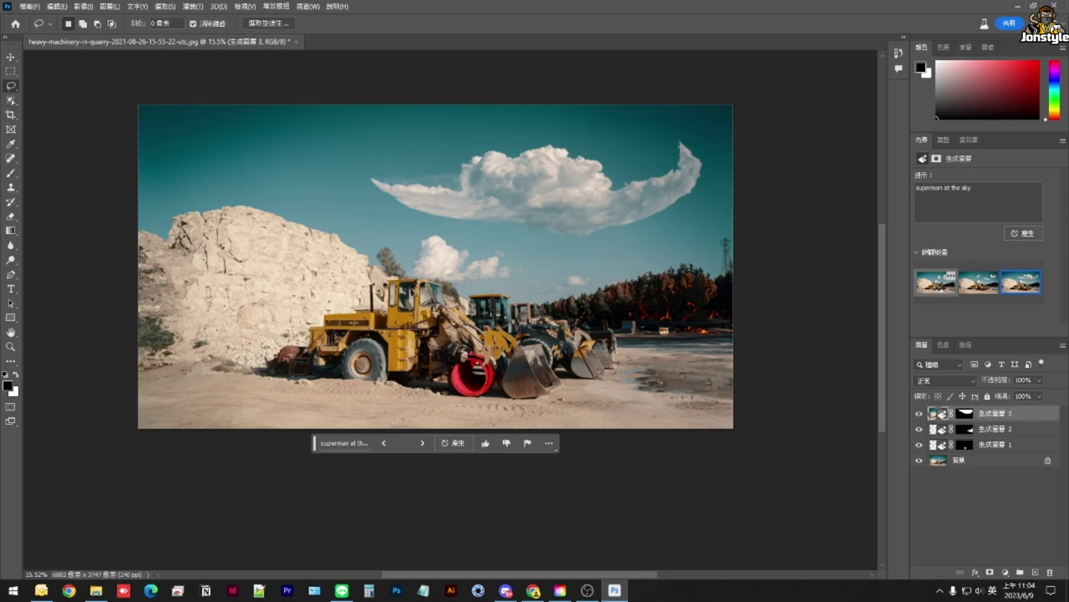
{"action": "left_click", "coordinate": [942, 288]}
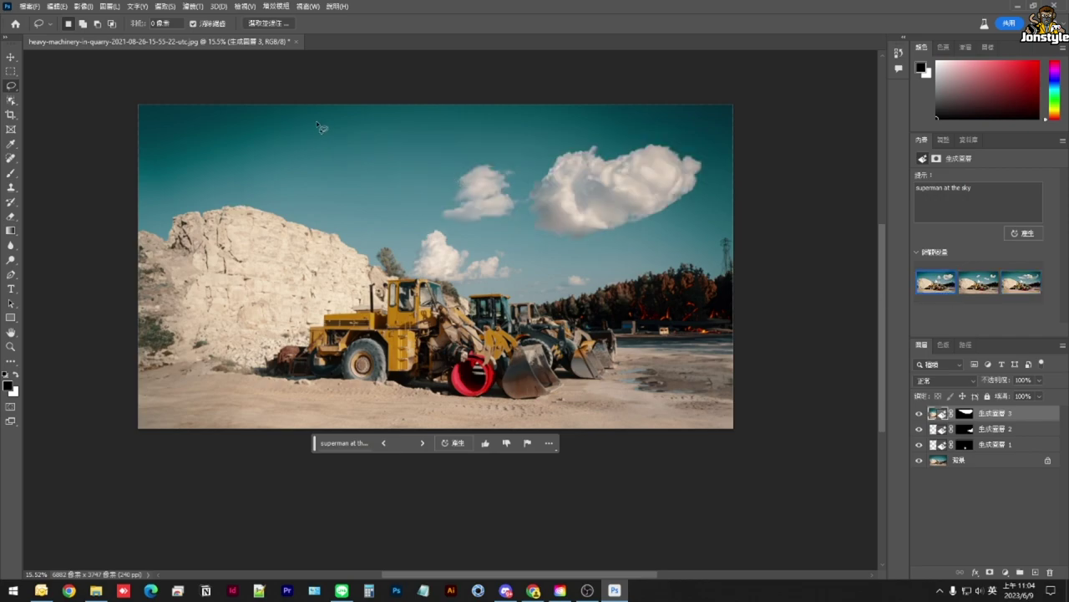
{"action": "left_click_drag", "start_coordinate": [318, 124], "coordinate": [333, 121]}
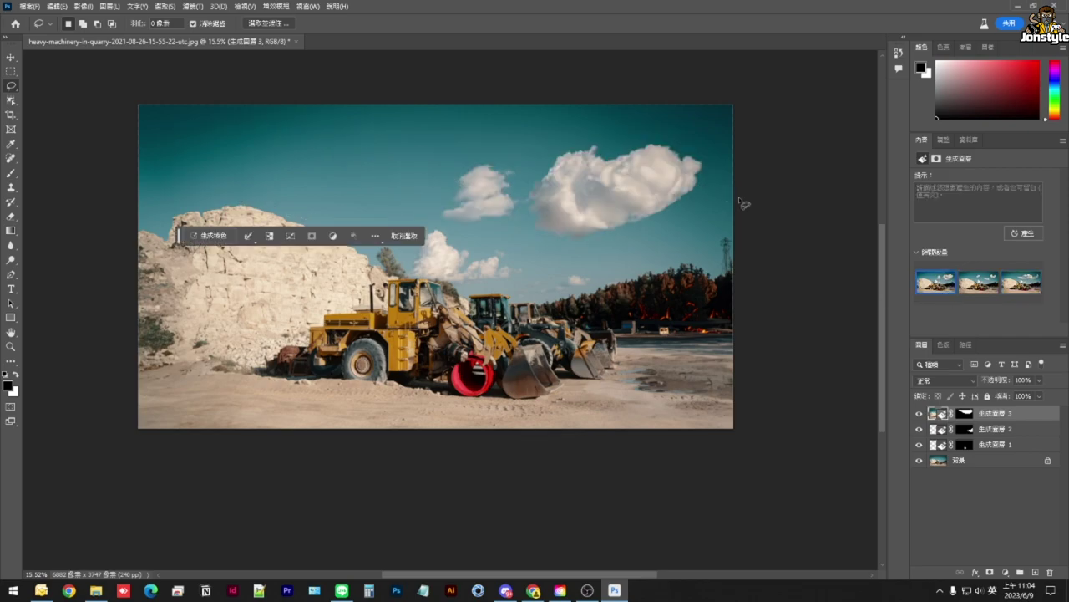
- Generative Fill the lassoed upper-left sky with the prompt 'superman'
{"action": "left_click", "coordinate": [205, 236]}
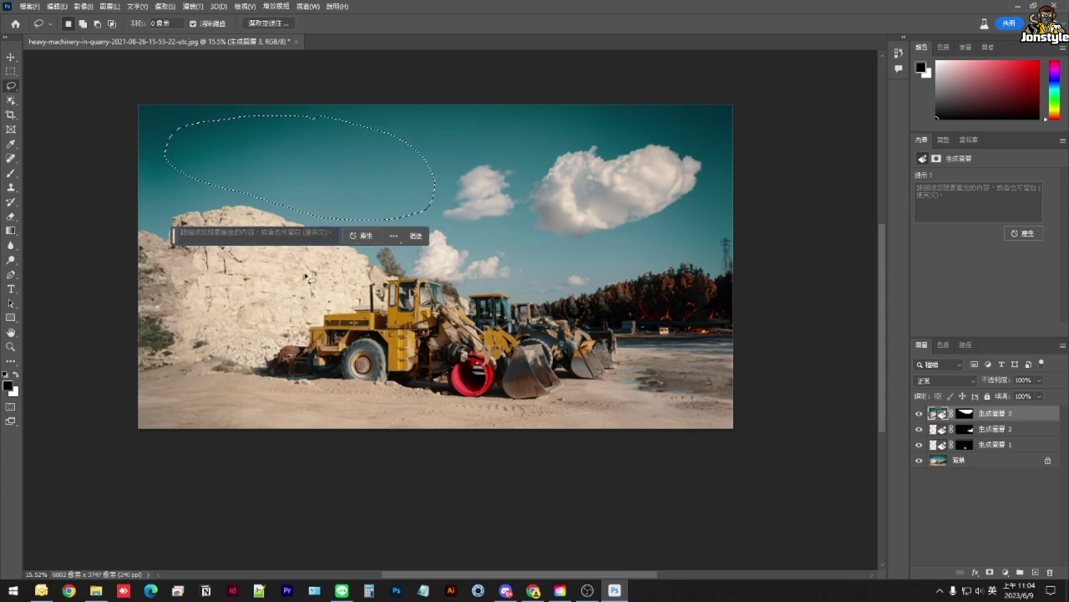
{"action": "type", "text": "1"}
{"action": "type", "text": "superman"}
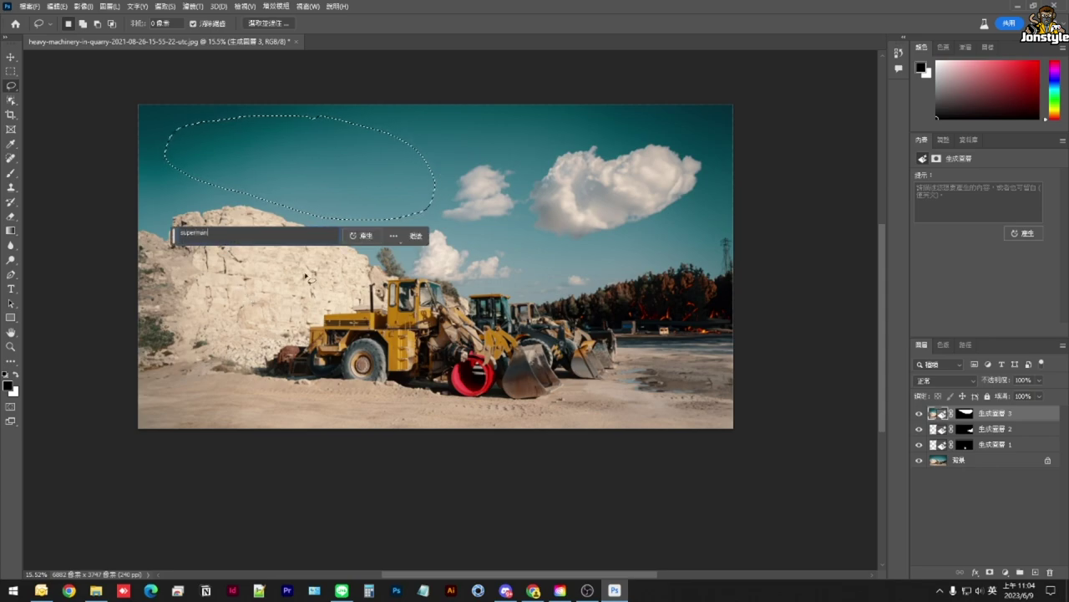
{"action": "key", "text": "Return"}
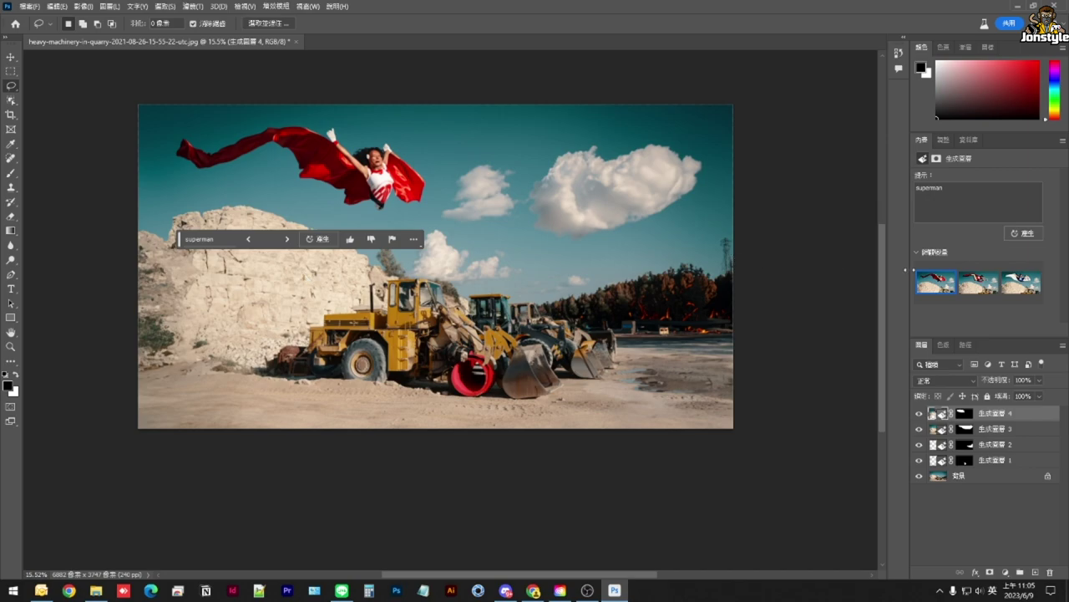
- Keep the third, white-caped superhero variation, send feedback and dismiss the info message
{"action": "left_click", "coordinate": [977, 282]}
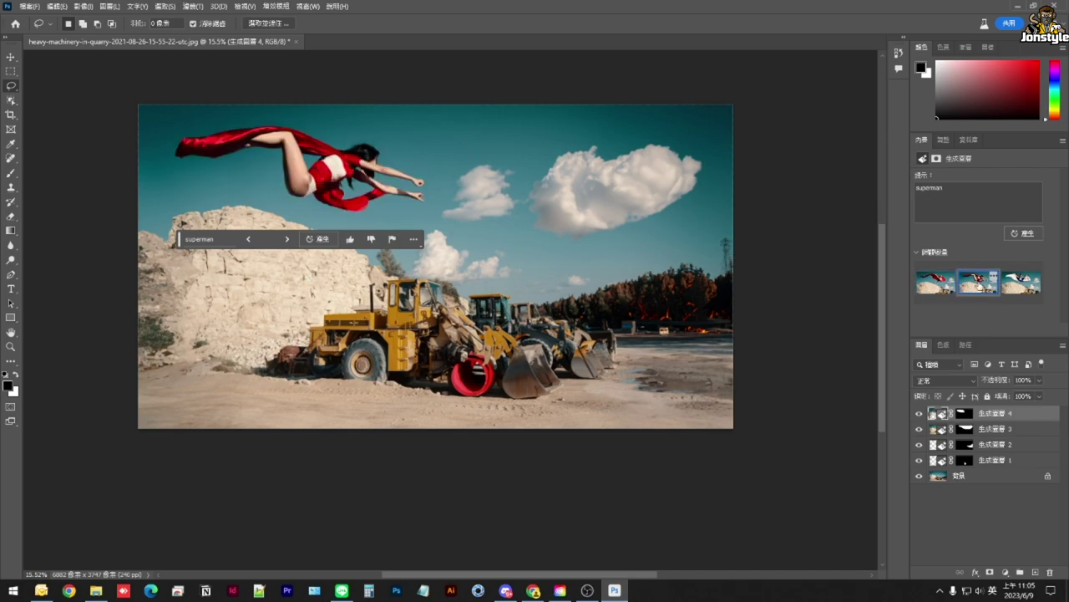
{"action": "mouse_move", "coordinate": [1021, 282]}
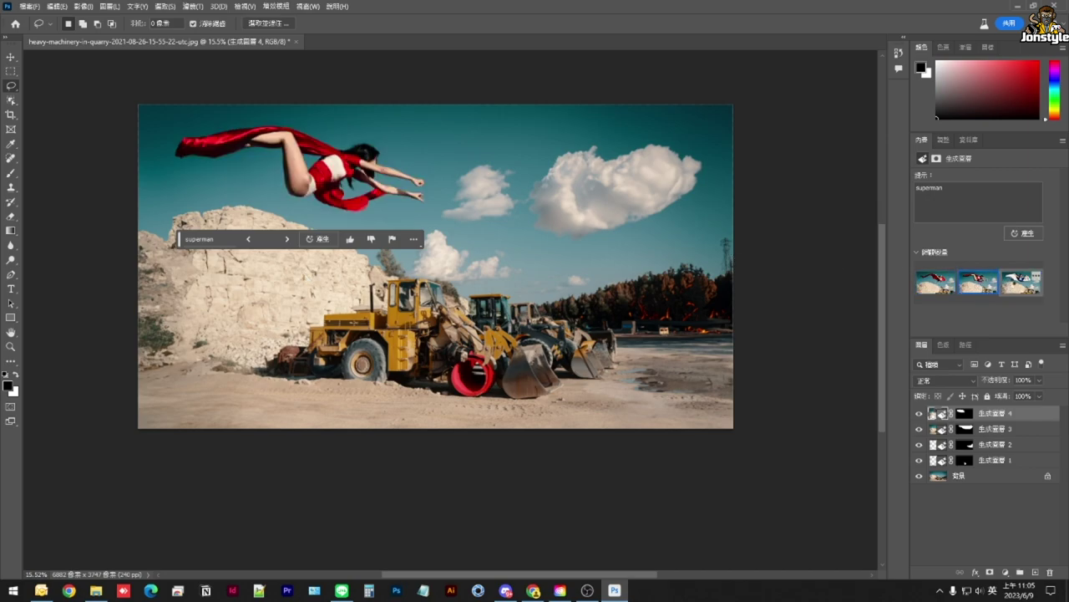
{"action": "left_click", "coordinate": [1010, 285]}
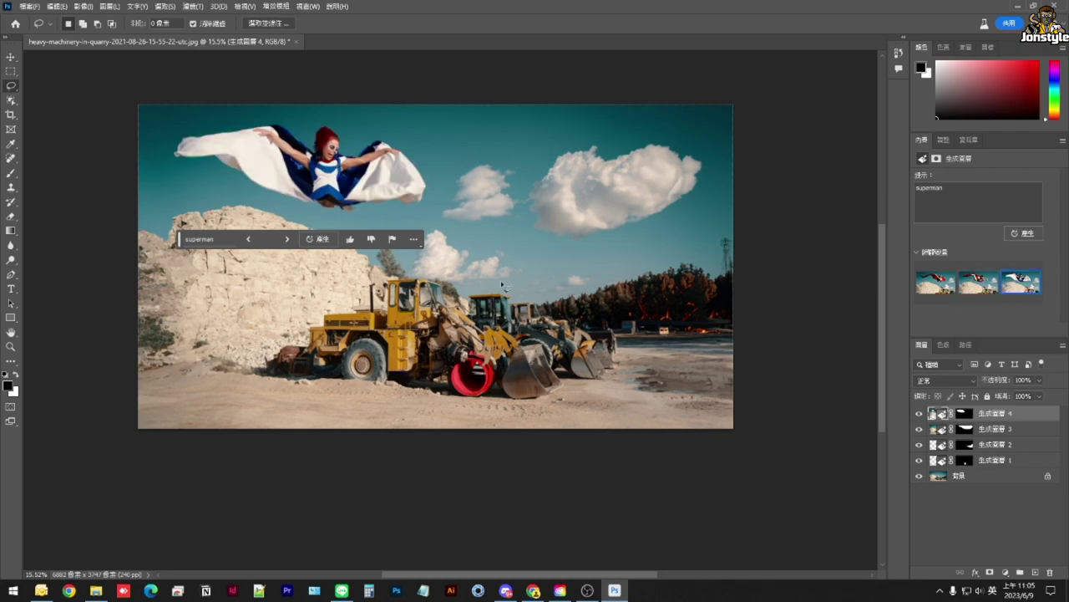
{"action": "left_click", "coordinate": [371, 239]}
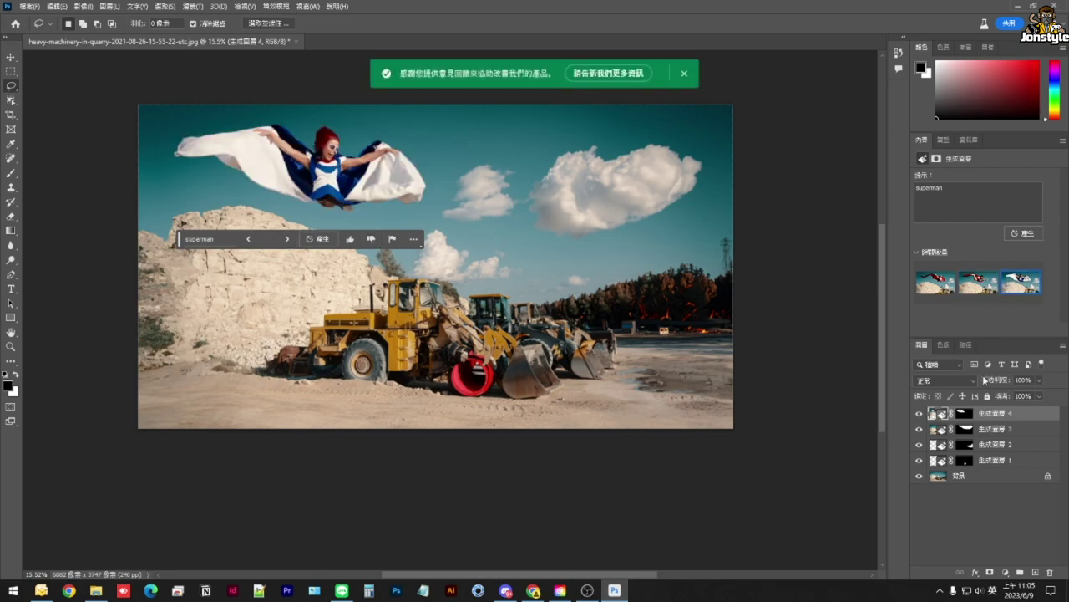
{"action": "left_click", "coordinate": [963, 518]}
{"action": "left_click", "coordinate": [545, 222]}
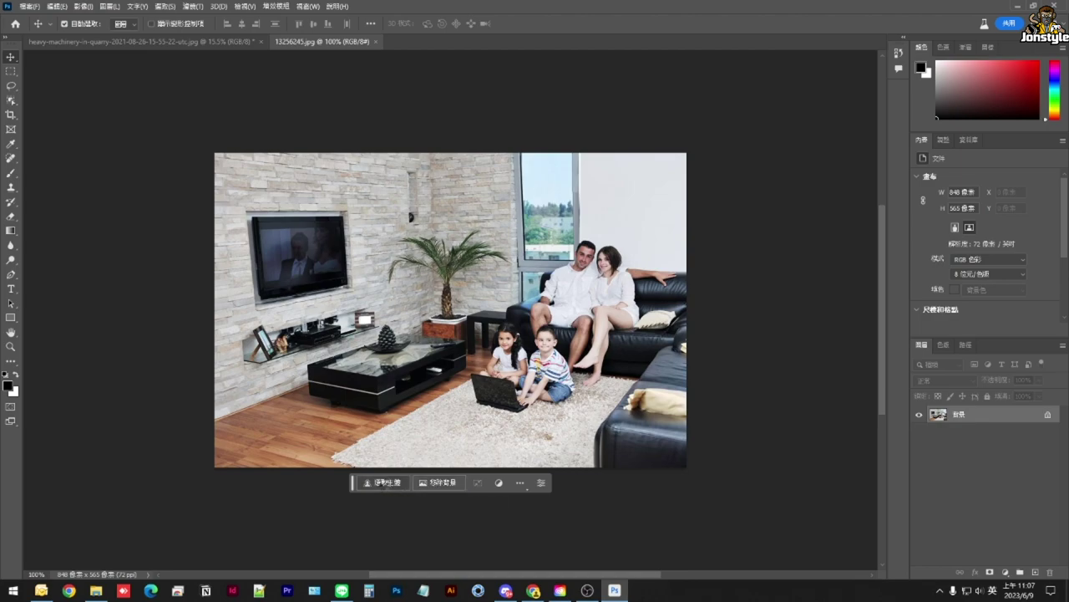
- Select the four people with Select Subject, then invert the selection to the background
{"action": "left_click", "coordinate": [382, 482]}
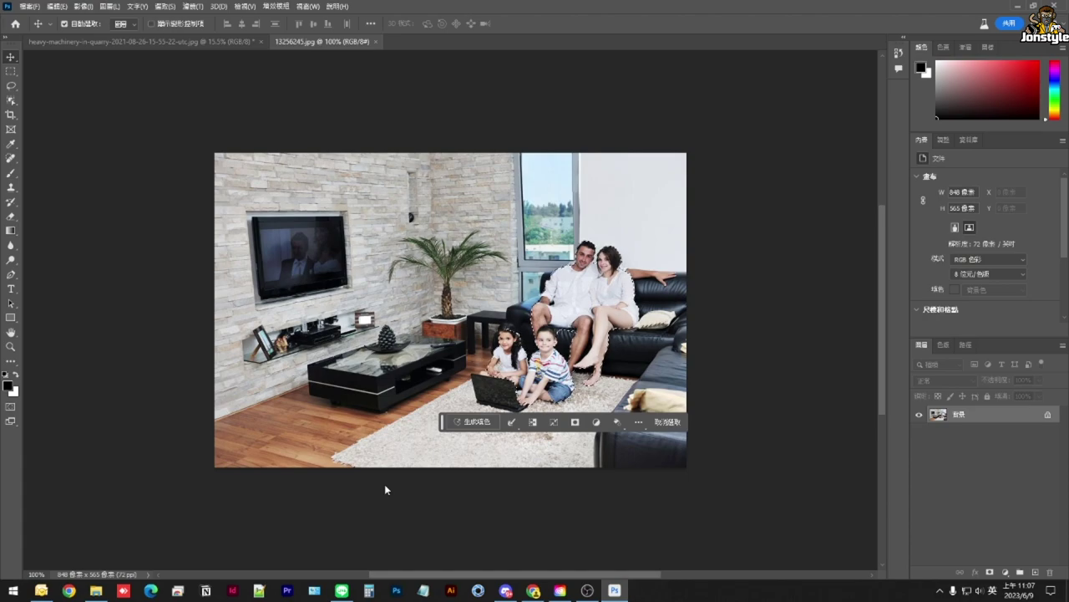
{"action": "left_click", "coordinate": [511, 422]}
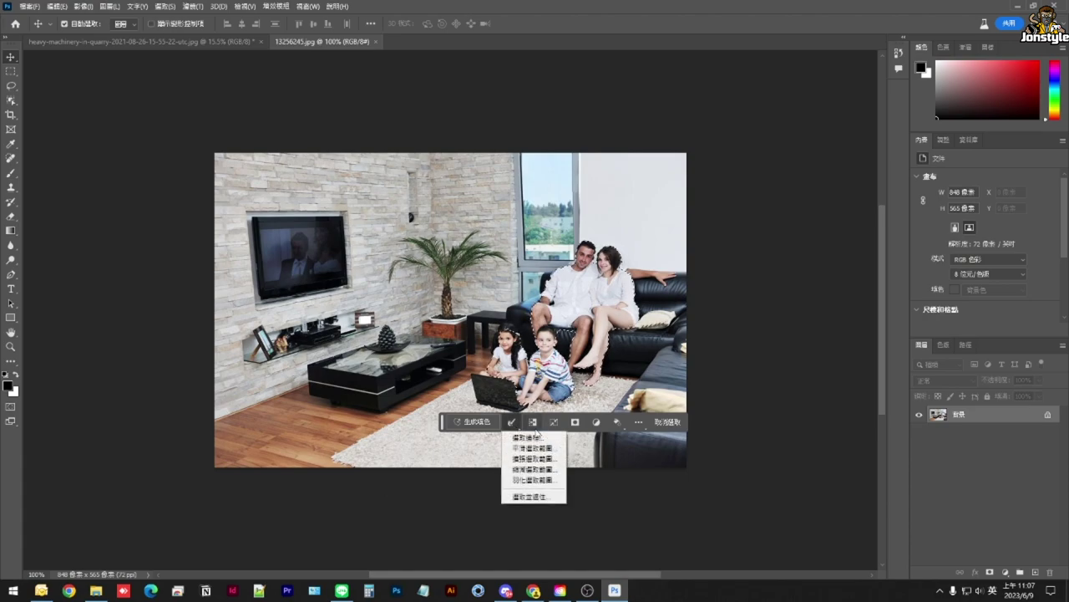
{"action": "left_click", "coordinate": [534, 435]}
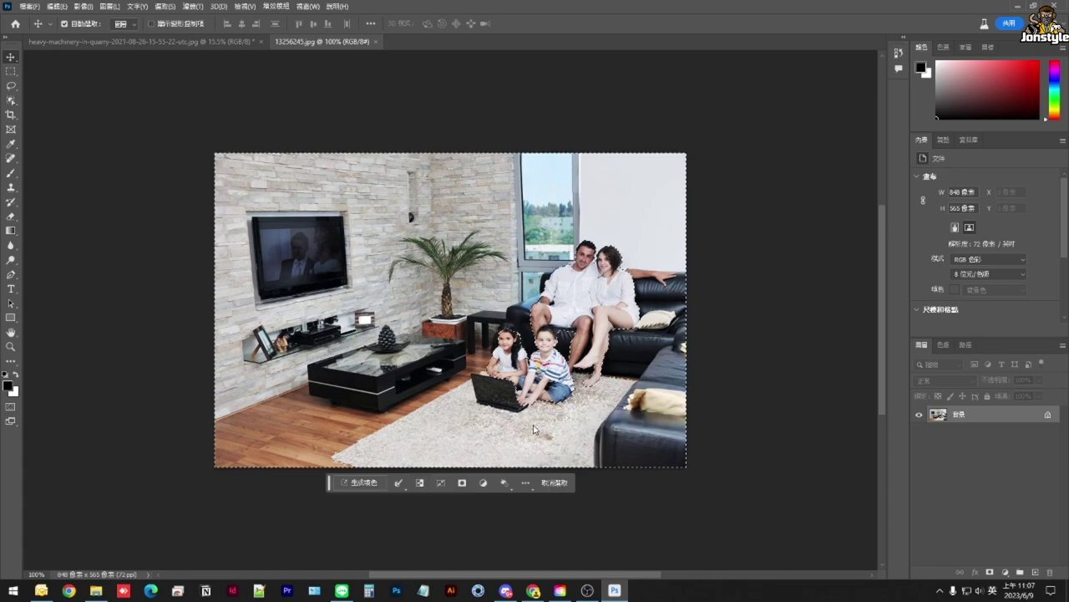
{"action": "left_click", "coordinate": [442, 483]}
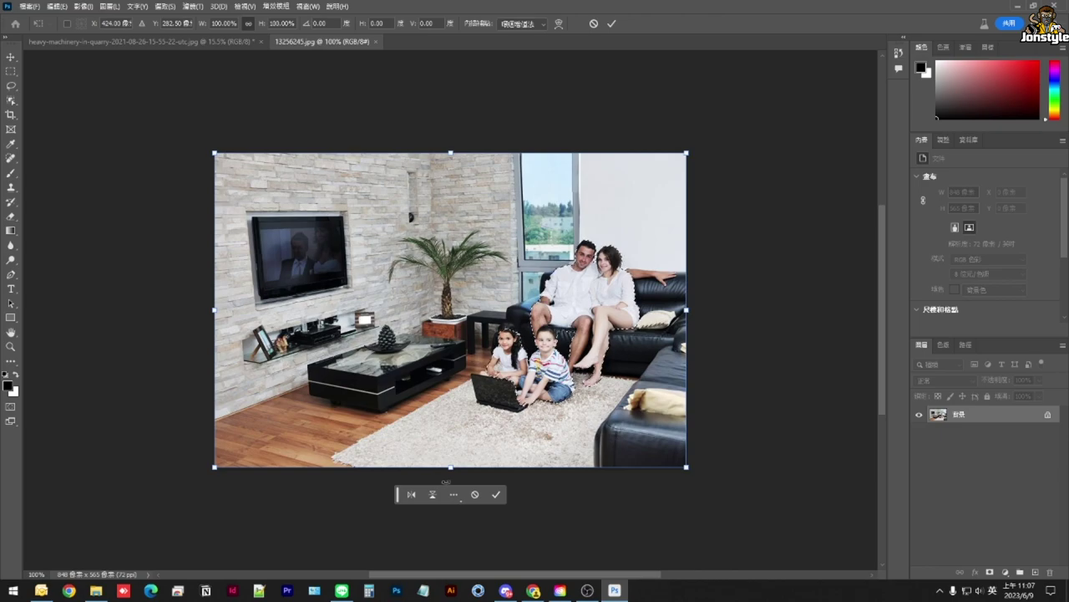
{"action": "left_click", "coordinate": [474, 493]}
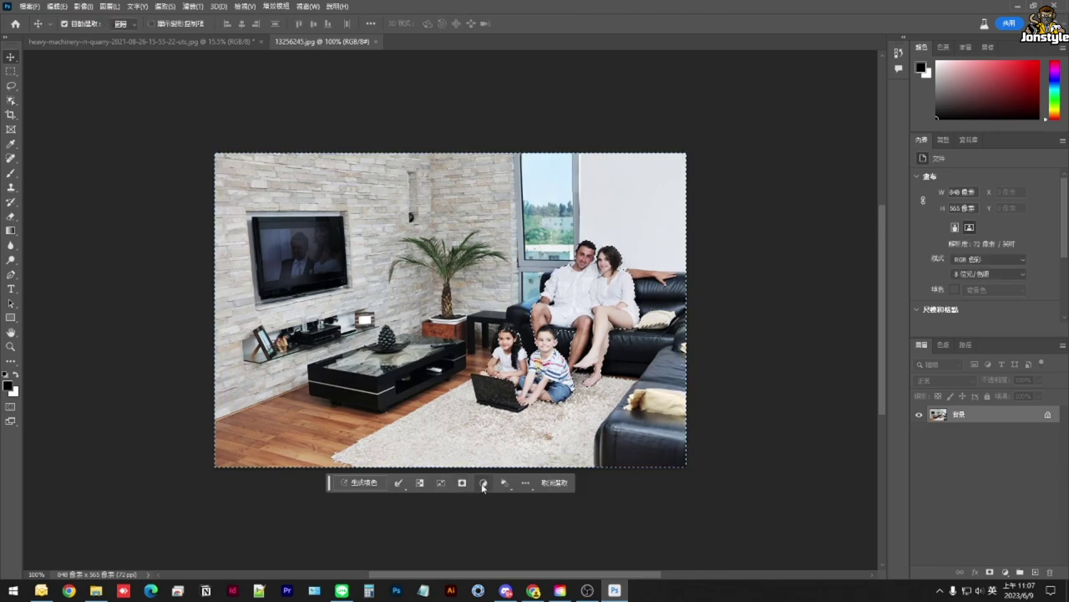
- Generative Fill the background with the prompt 'at the jungle'
{"action": "left_click", "coordinate": [368, 481]}
{"action": "type", "text": "at the ju"}
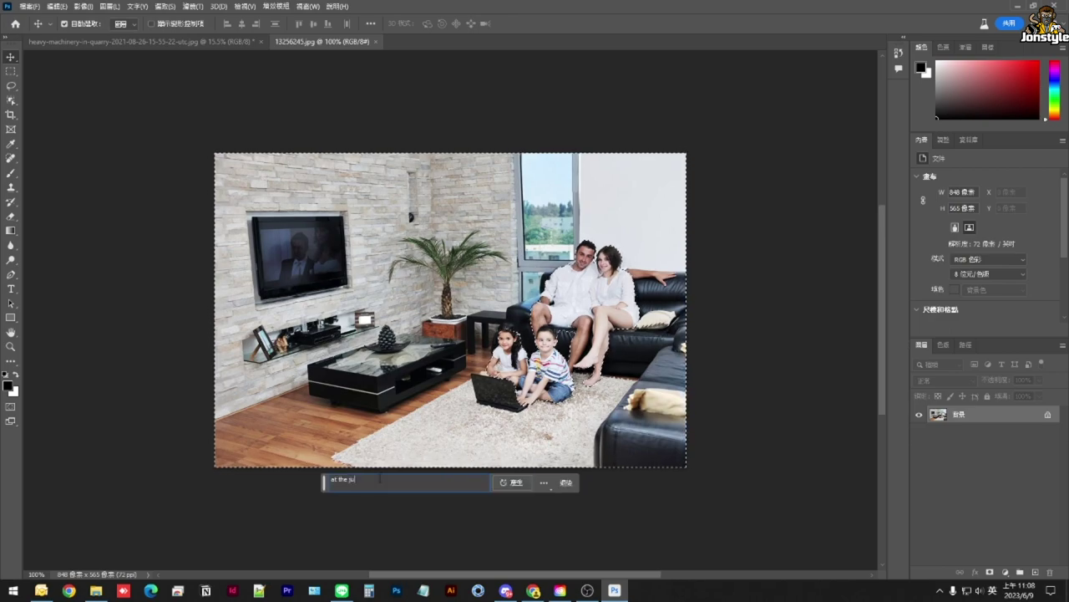
{"action": "key", "text": "Return"}
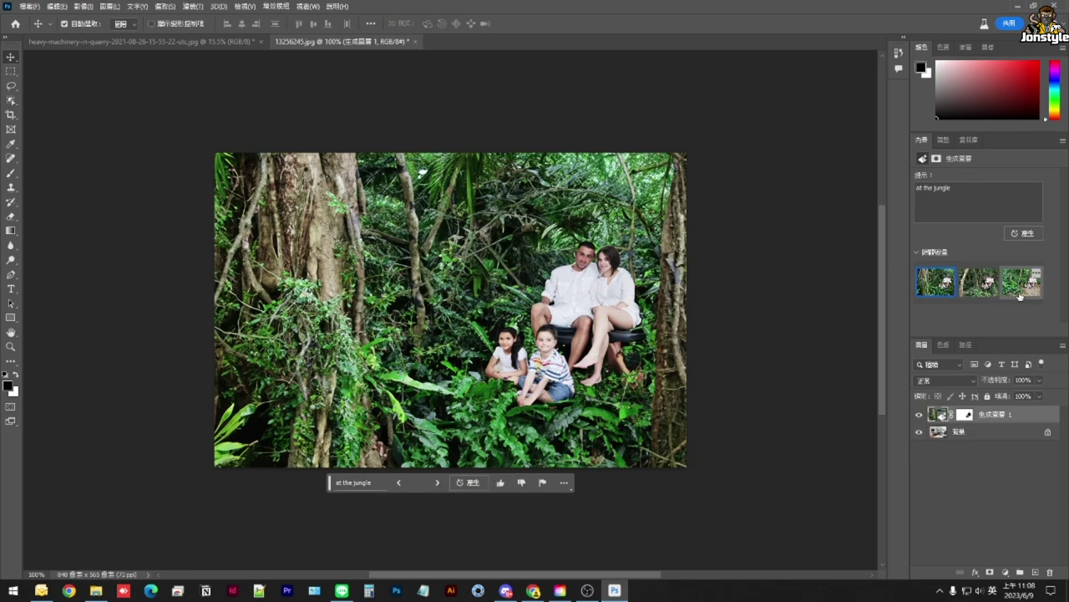
- Keep the brighter third jungle variation with a thumbs-up, then select the Lasso tool
{"action": "left_click", "coordinate": [976, 284]}
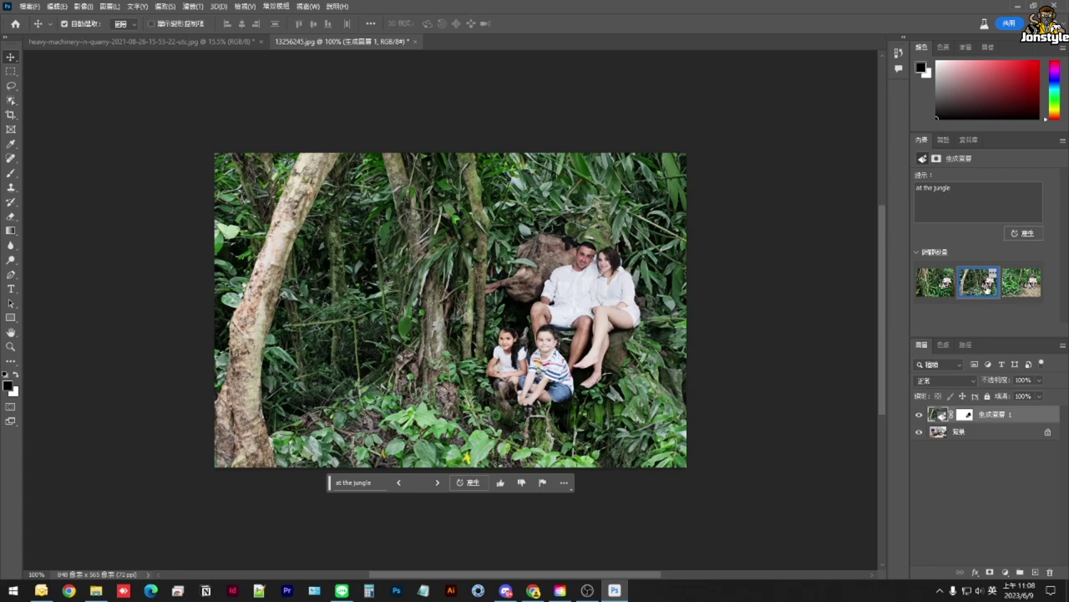
{"action": "left_click", "coordinate": [1014, 287]}
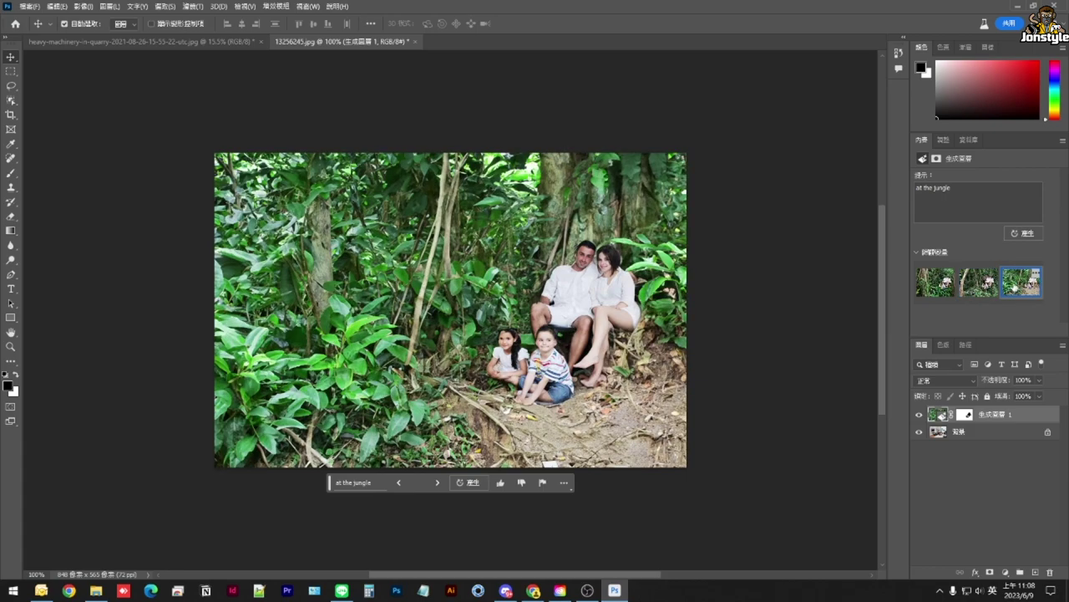
{"action": "left_click", "coordinate": [501, 484]}
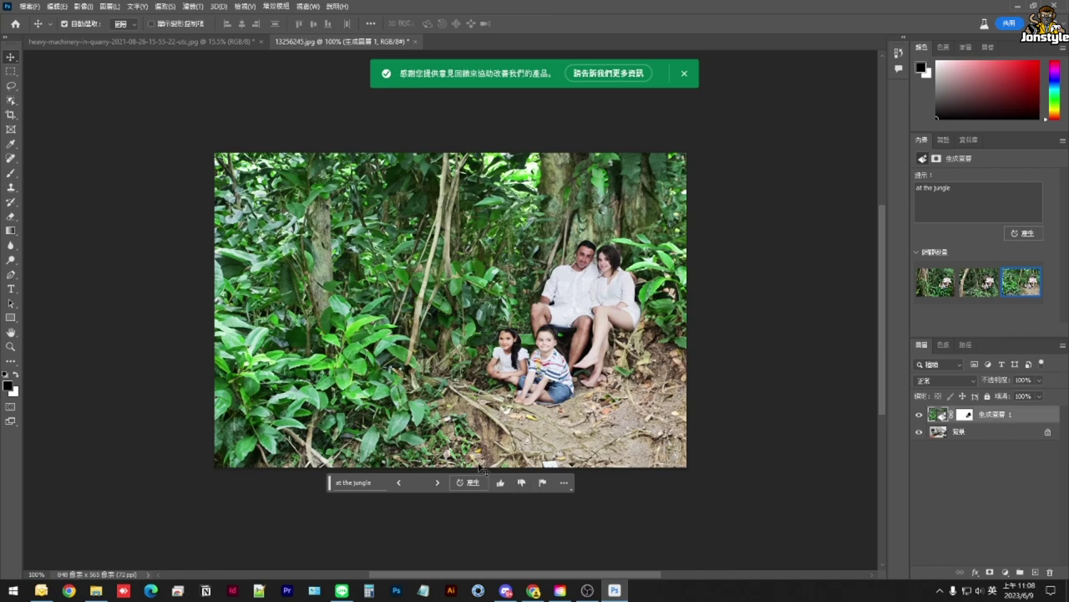
{"action": "left_click", "coordinate": [11, 86]}
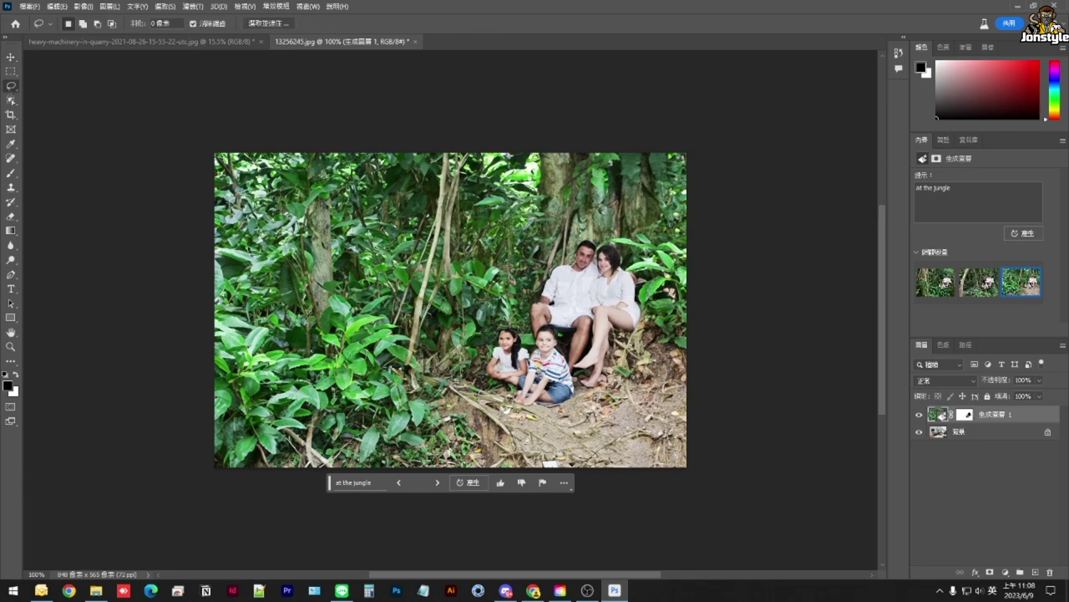
- Lasso a spot among the jungle plants and Generative Fill it with 'big foot'
{"action": "left_click_drag", "start_coordinate": [276, 367], "coordinate": [269, 351]}
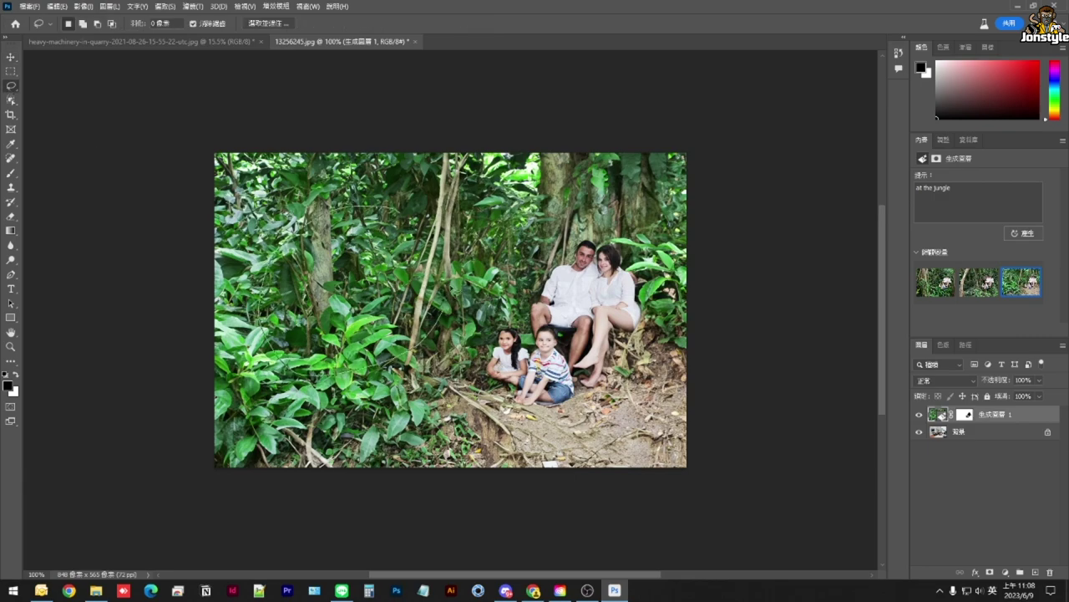
{"action": "left_click", "coordinate": [264, 391]}
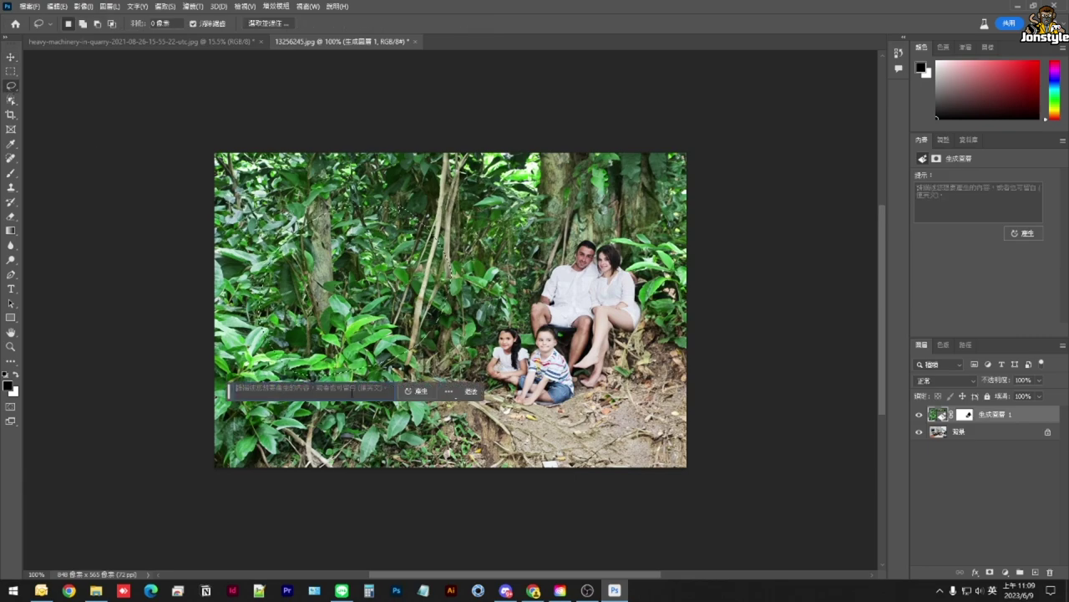
{"action": "type", "text": "big foot"}
{"action": "key", "text": "Return"}
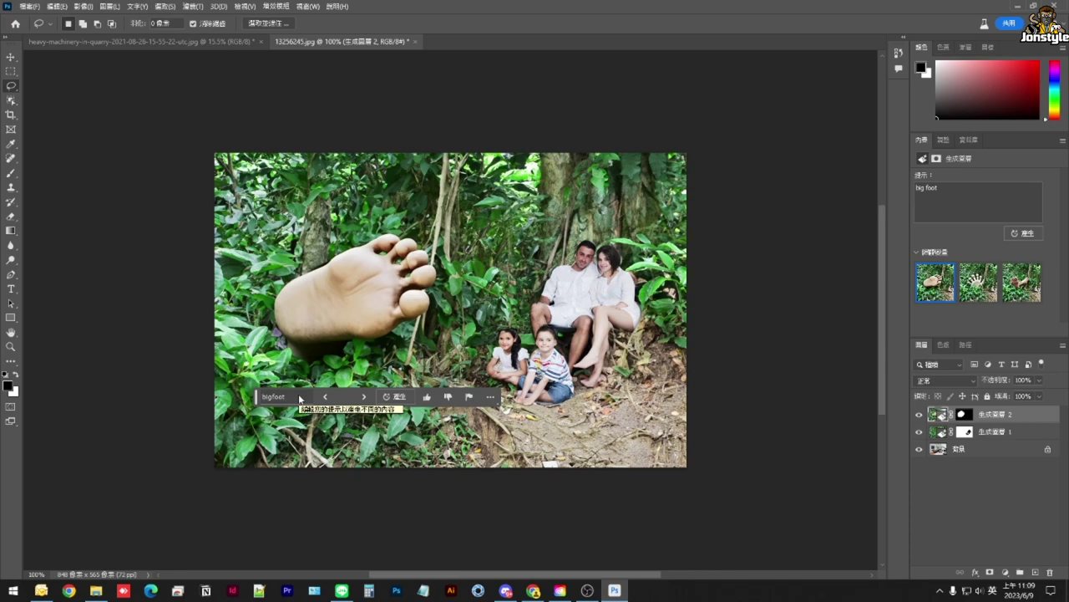
- Compare the three big foot variations, keep the first toes-up foot and send feedback
{"action": "left_click", "coordinate": [988, 283]}
{"action": "mouse_move", "coordinate": [1022, 282]}
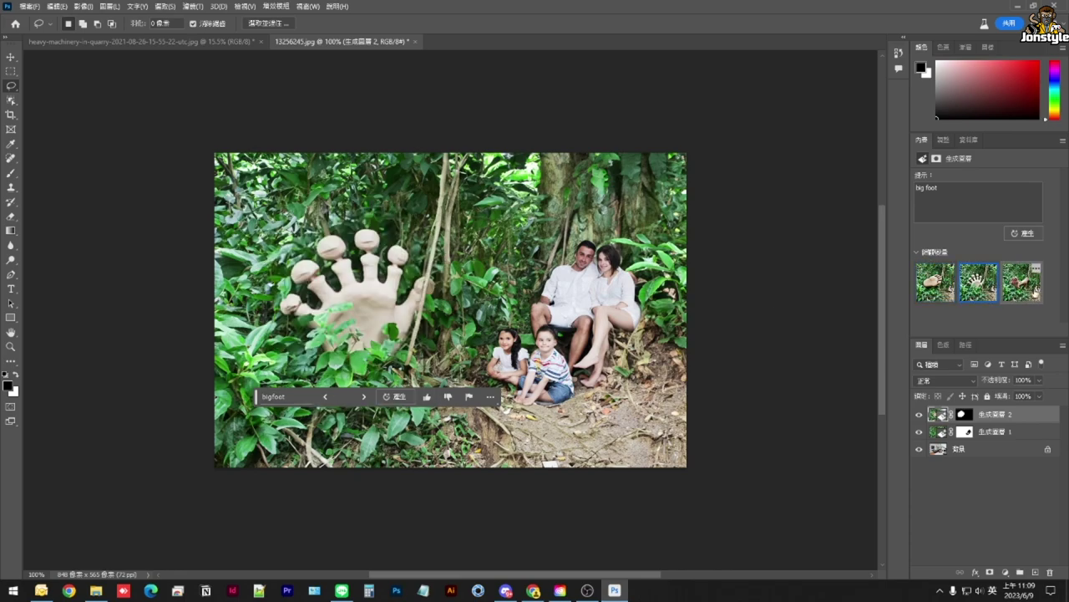
{"action": "left_click", "coordinate": [1036, 291]}
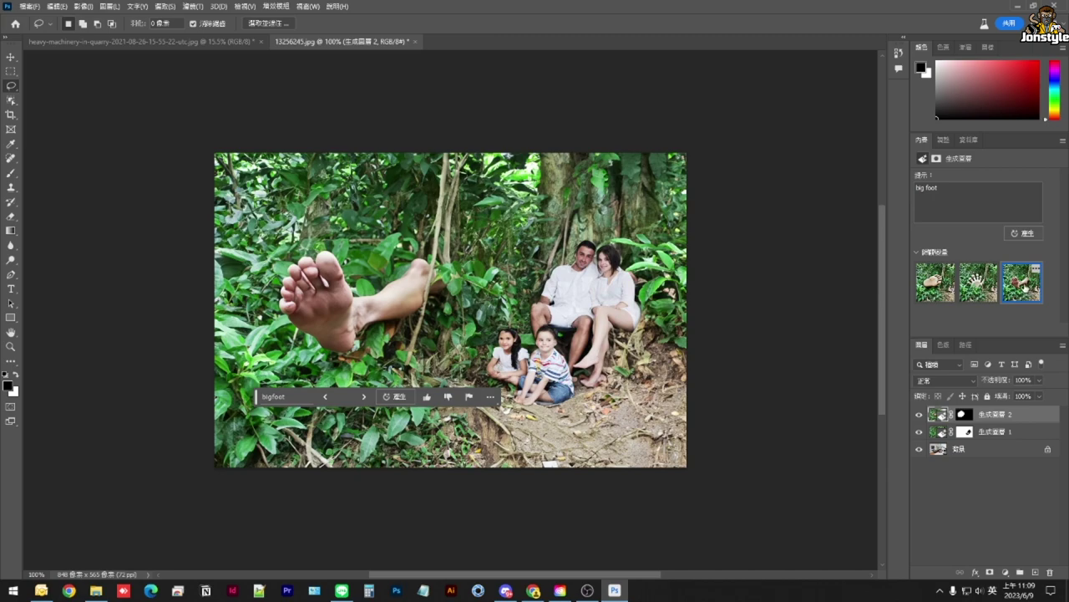
{"action": "left_click", "coordinate": [944, 292]}
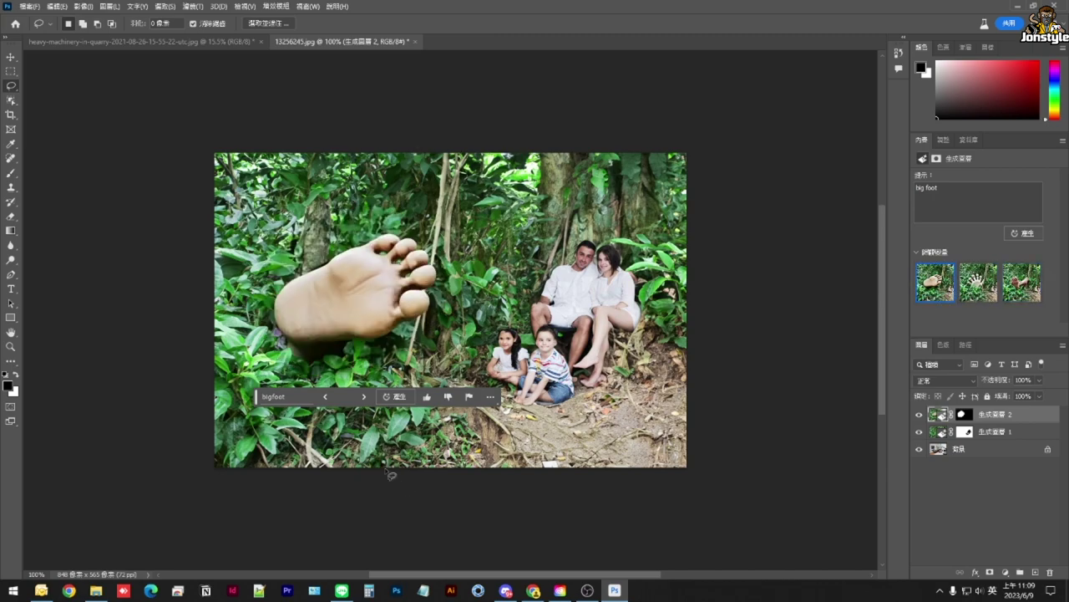
{"action": "left_click", "coordinate": [467, 398]}
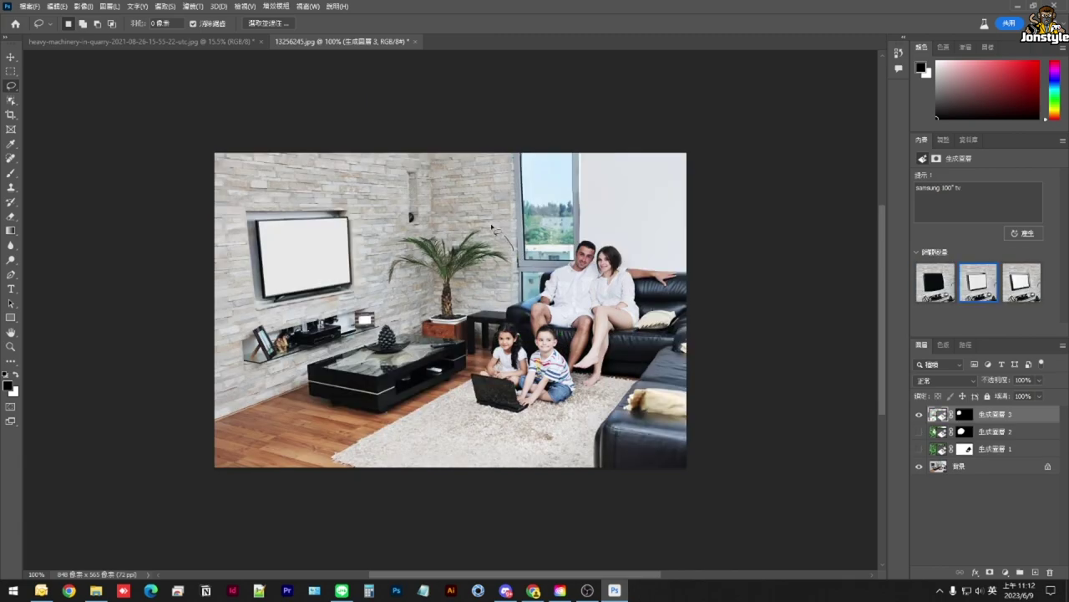
- Lasso the potted palm beside the TV and Generative Fill it with 'flower'
{"action": "left_click_drag", "start_coordinate": [493, 227], "coordinate": [521, 269]}
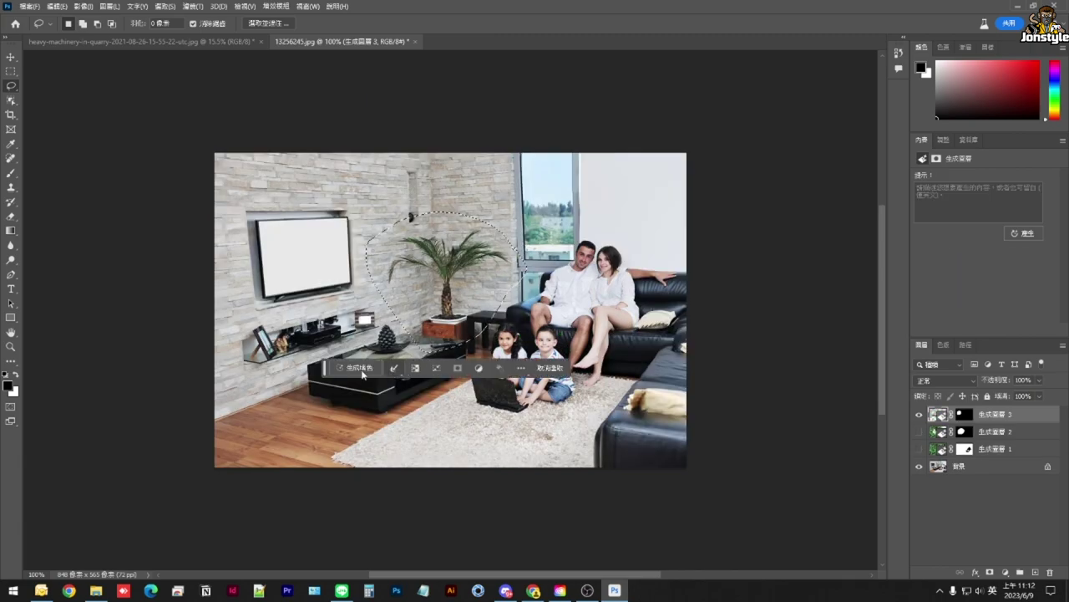
{"action": "left_click", "coordinate": [357, 367]}
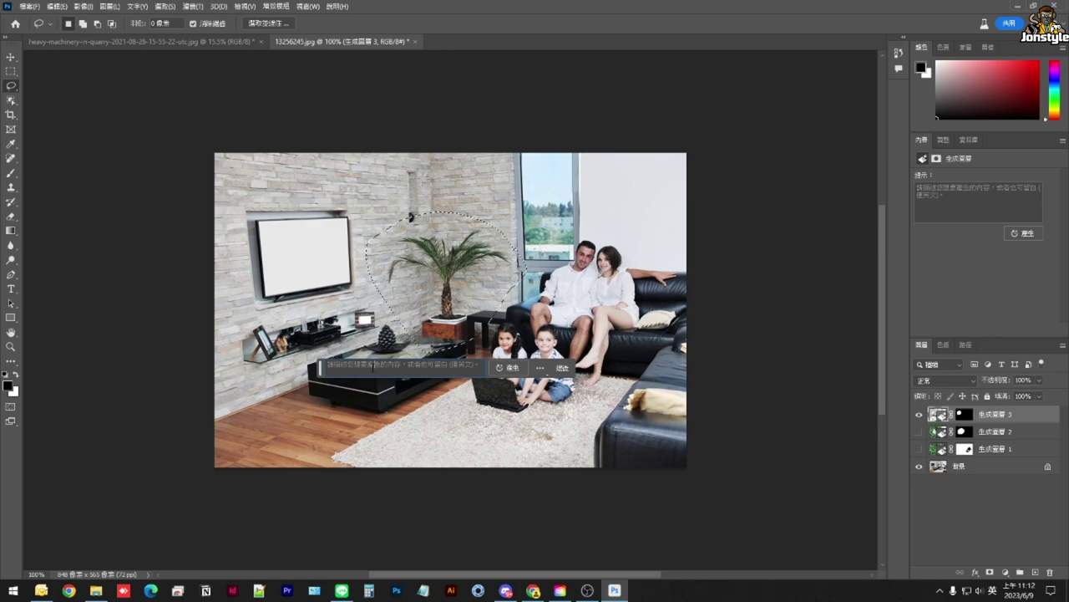
{"action": "type", "text": "flower"}
{"action": "key", "text": "Return"}
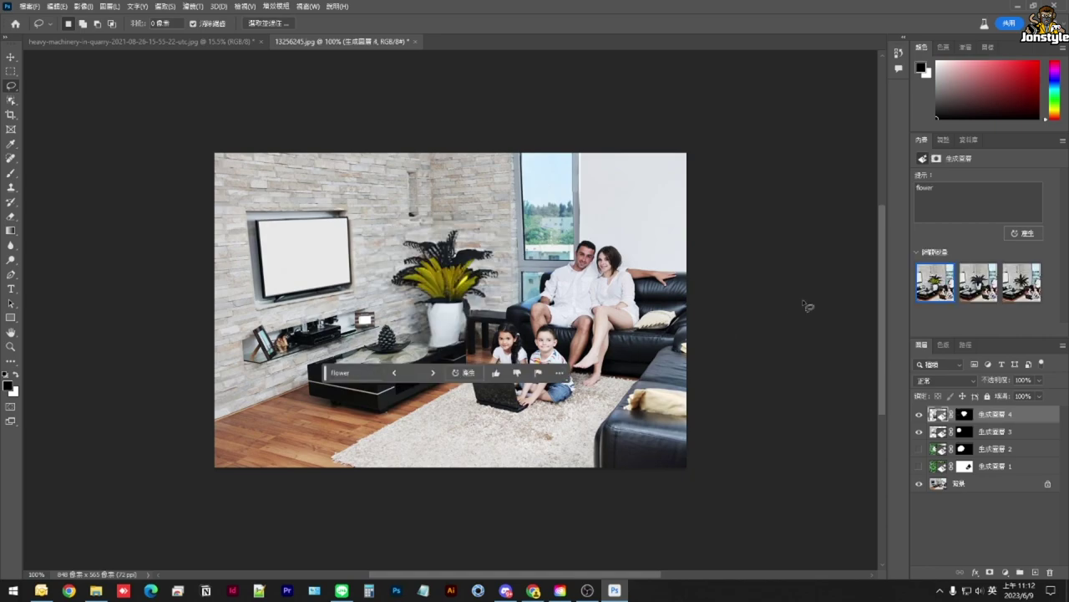
- Compare the flower plant variations, settle on the third green plant and rate it thumbs-up
{"action": "left_click", "coordinate": [979, 282]}
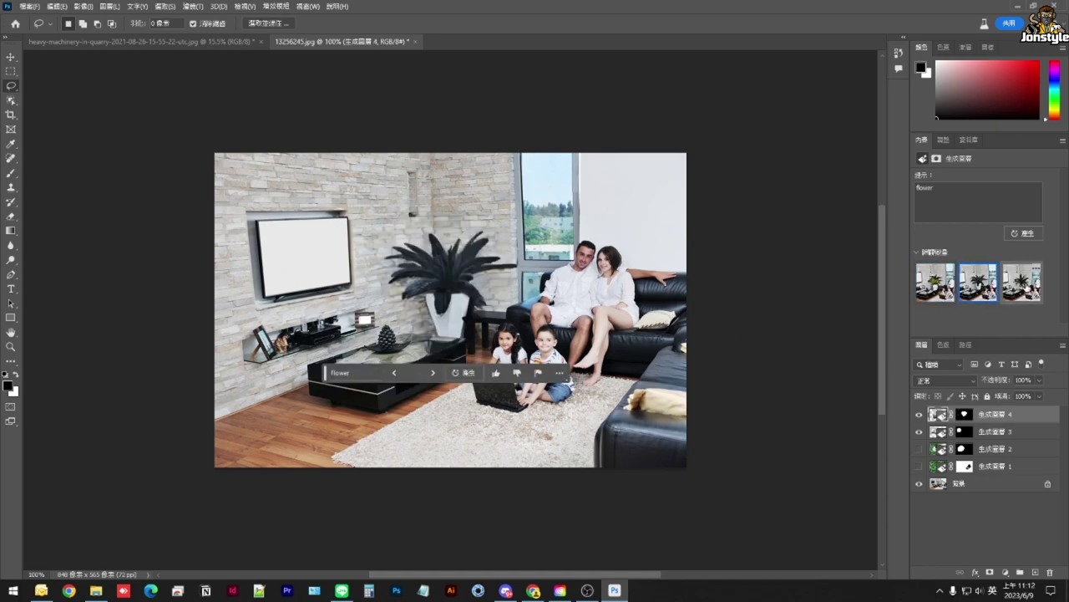
{"action": "left_click", "coordinate": [1022, 282]}
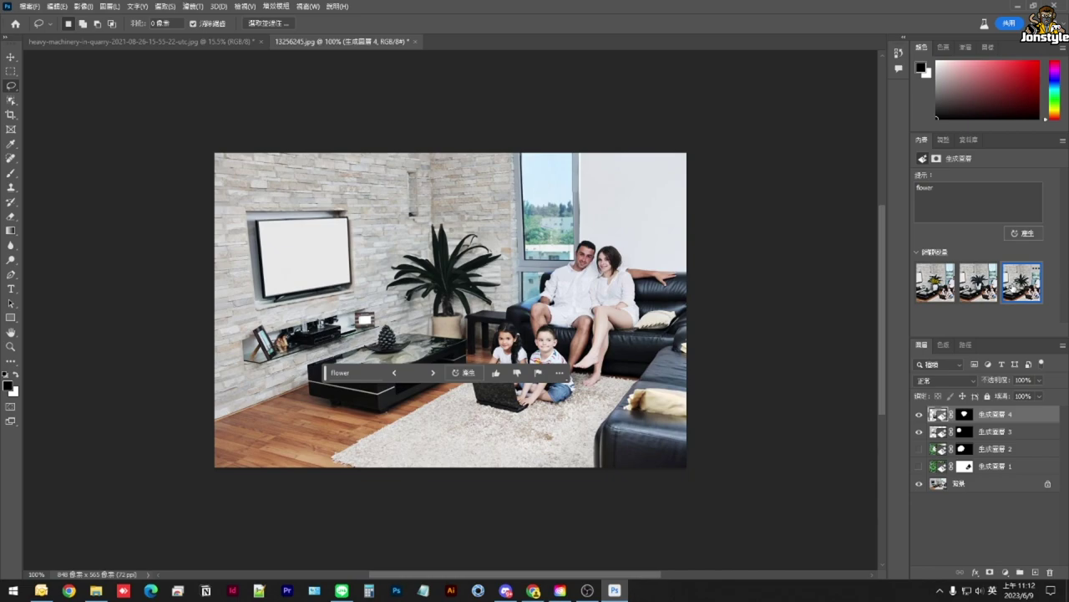
{"action": "left_click", "coordinate": [979, 283]}
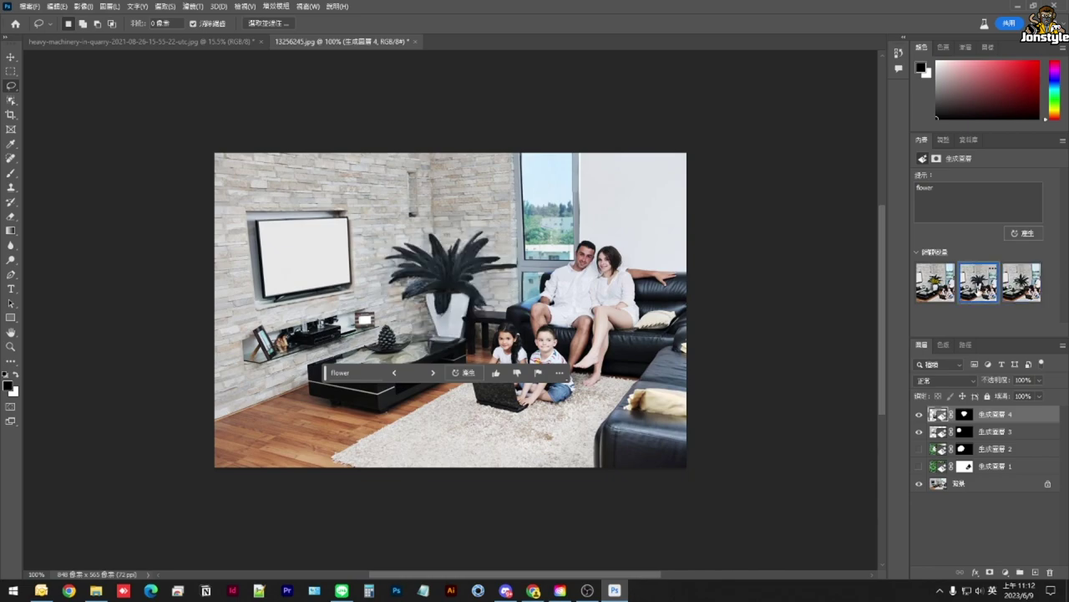
{"action": "left_click", "coordinate": [1022, 284]}
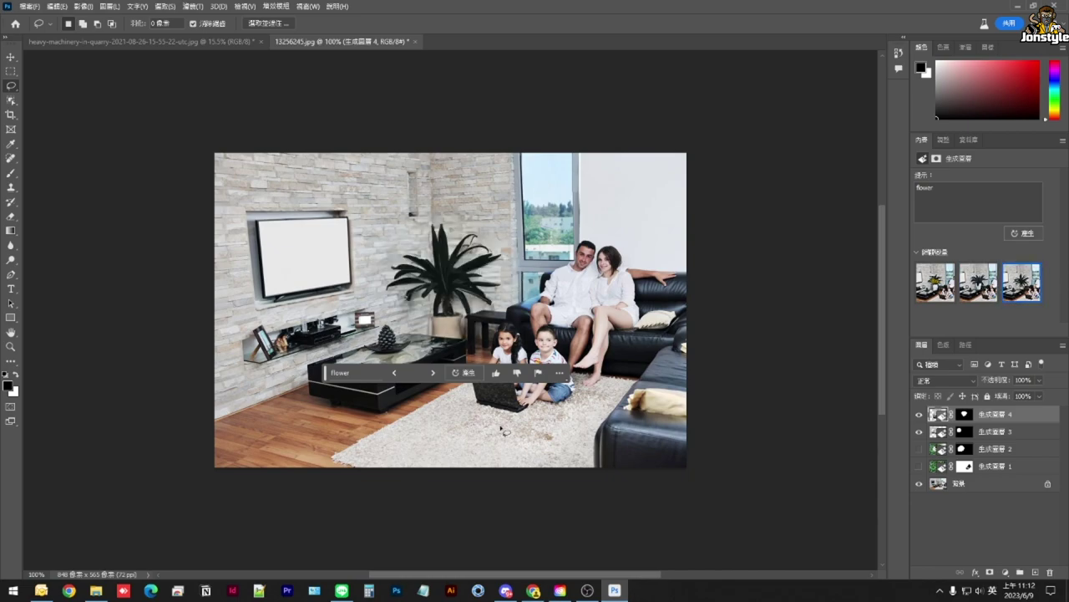
{"action": "left_click", "coordinate": [496, 373]}
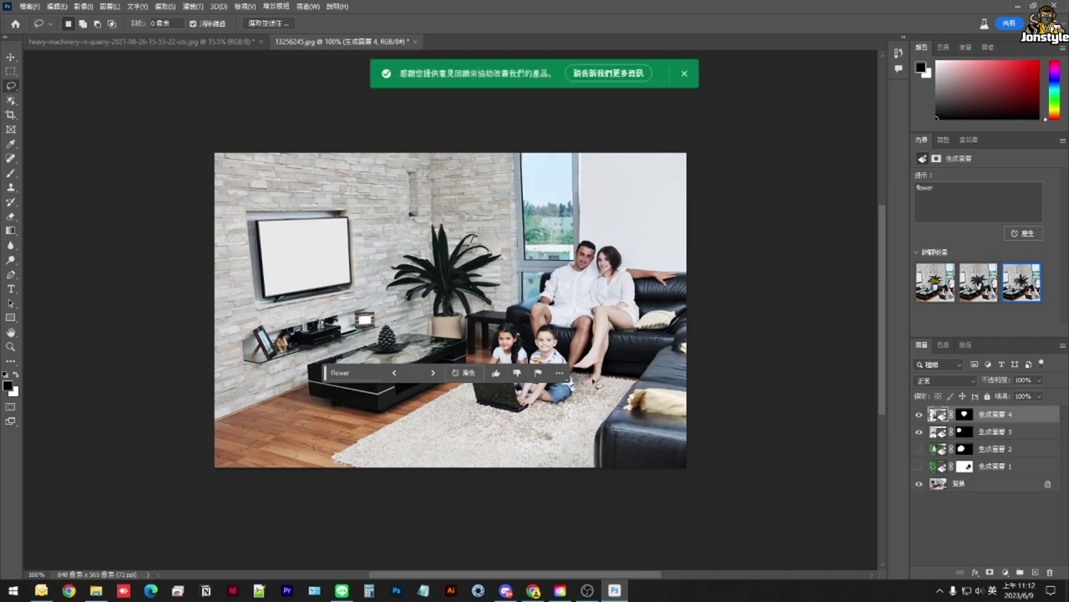
- Lasso the two children on the rug and Generative Fill them with 'no kids'
{"action": "mouse_move", "coordinate": [527, 336]}
{"action": "left_mouse_down"}
{"action": "mouse_move", "coordinate": [460, 376]}
{"action": "mouse_move", "coordinate": [543, 326]}
{"action": "mouse_move", "coordinate": [525, 325]}
{"action": "left_mouse_up"}
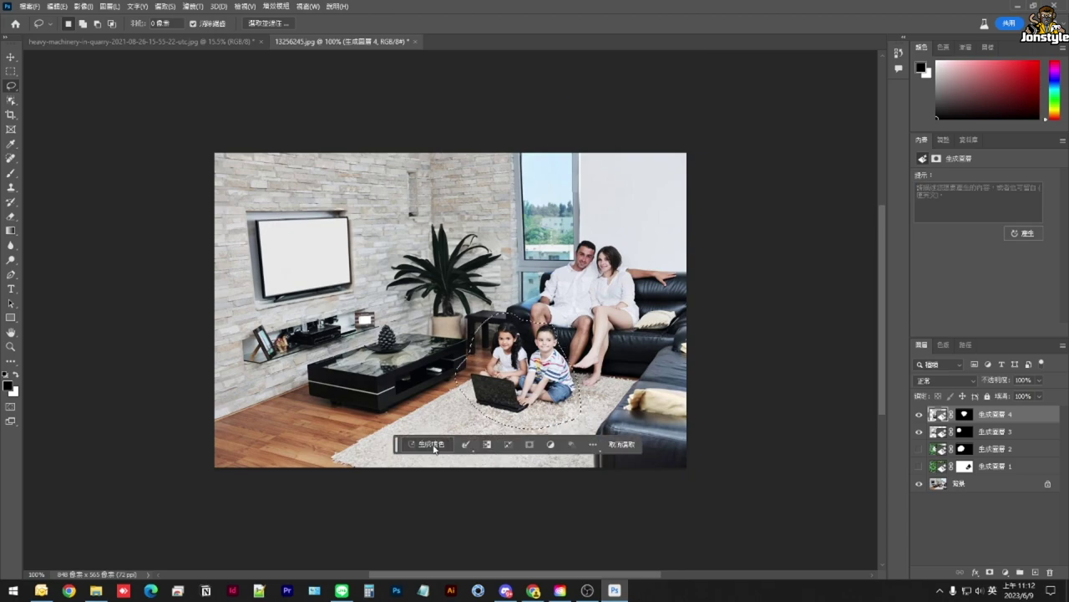
{"action": "left_click", "coordinate": [401, 441]}
{"action": "type", "text": "no"}
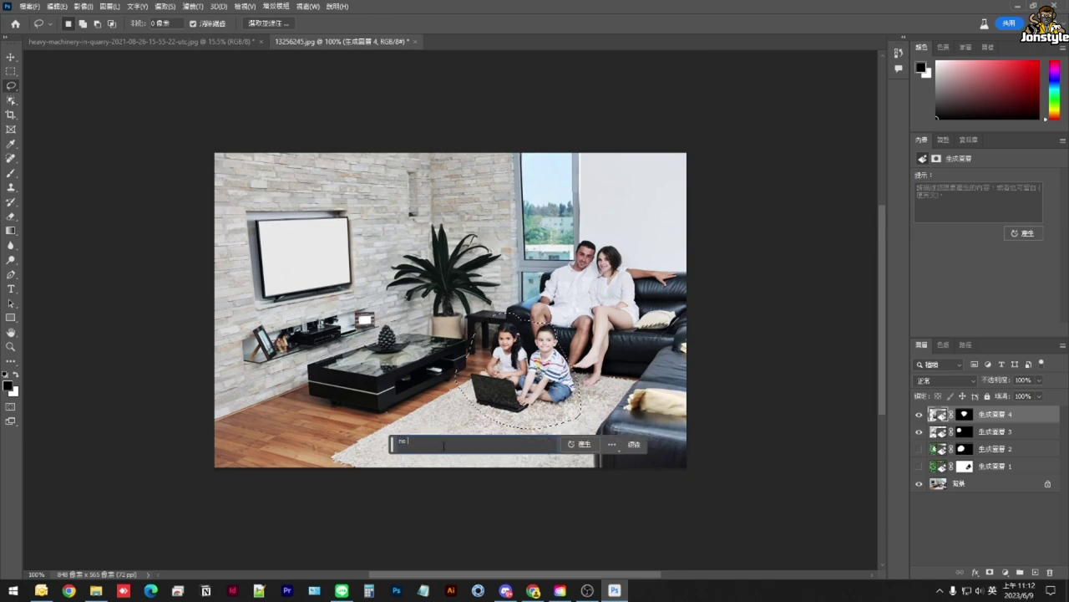
{"action": "key", "text": "Return"}
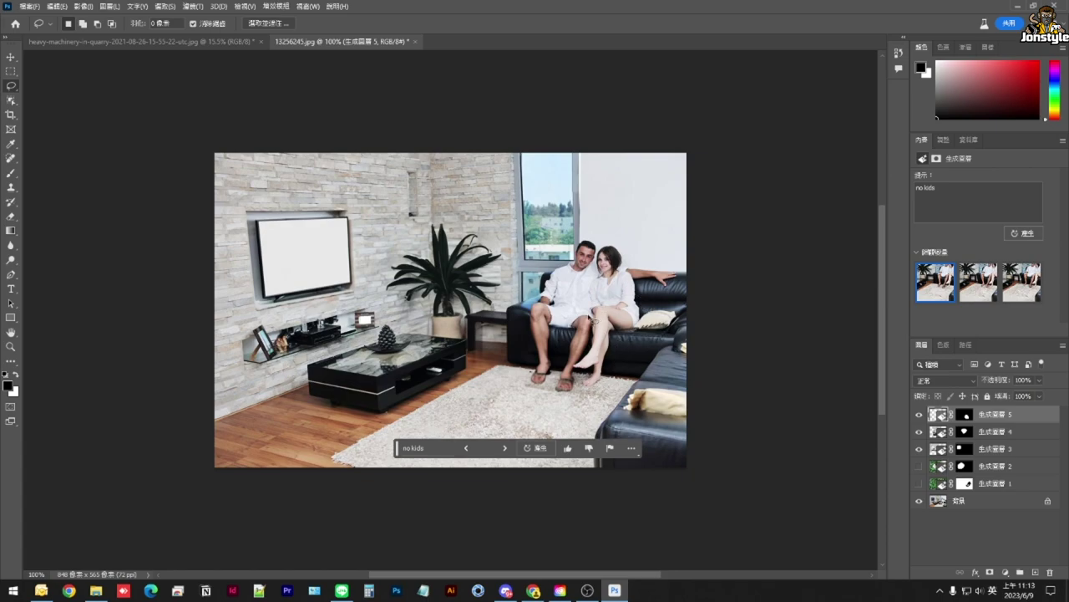
- Lasso the woman on the sofa and Generative Fill her area with 'no wife'
{"action": "mouse_move", "coordinate": [598, 333]}
{"action": "left_mouse_down"}
{"action": "mouse_move", "coordinate": [660, 332]}
{"action": "mouse_move", "coordinate": [593, 329]}
{"action": "left_mouse_up"}
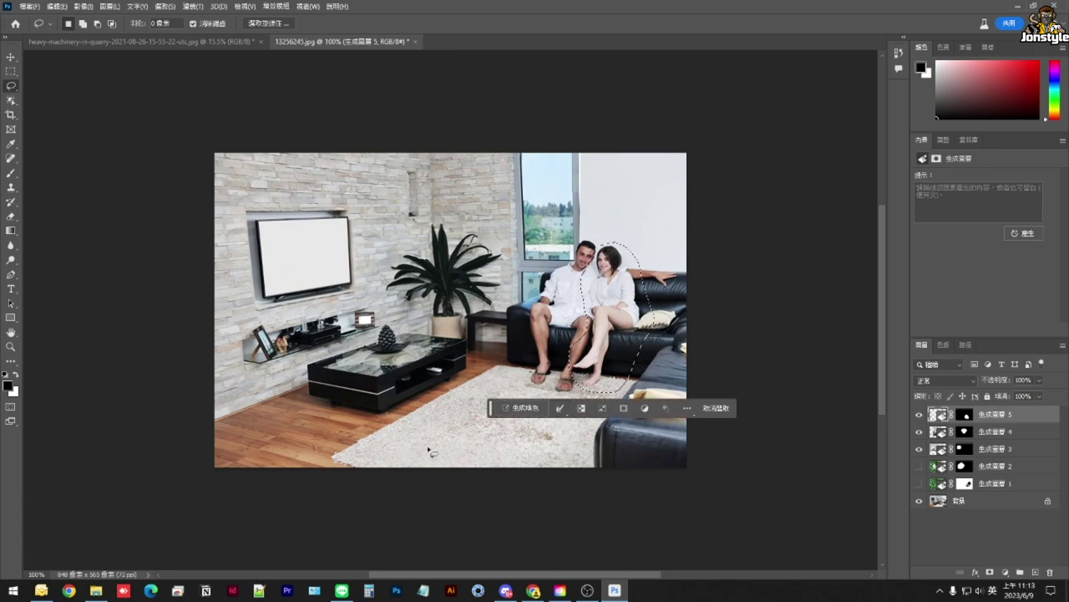
{"action": "left_click", "coordinate": [514, 408]}
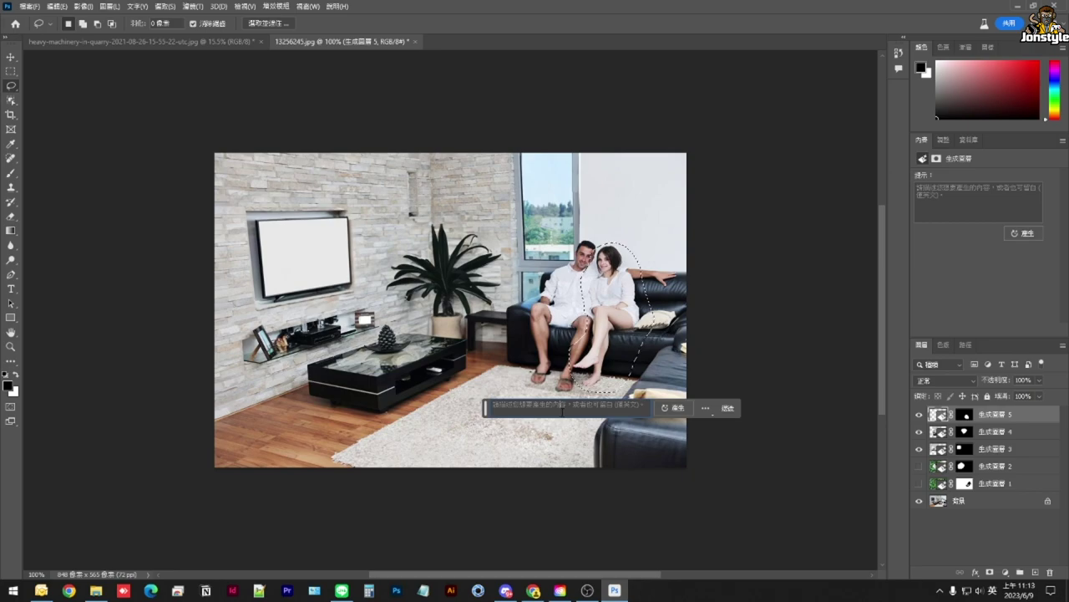
{"action": "type", "text": "no wif"}
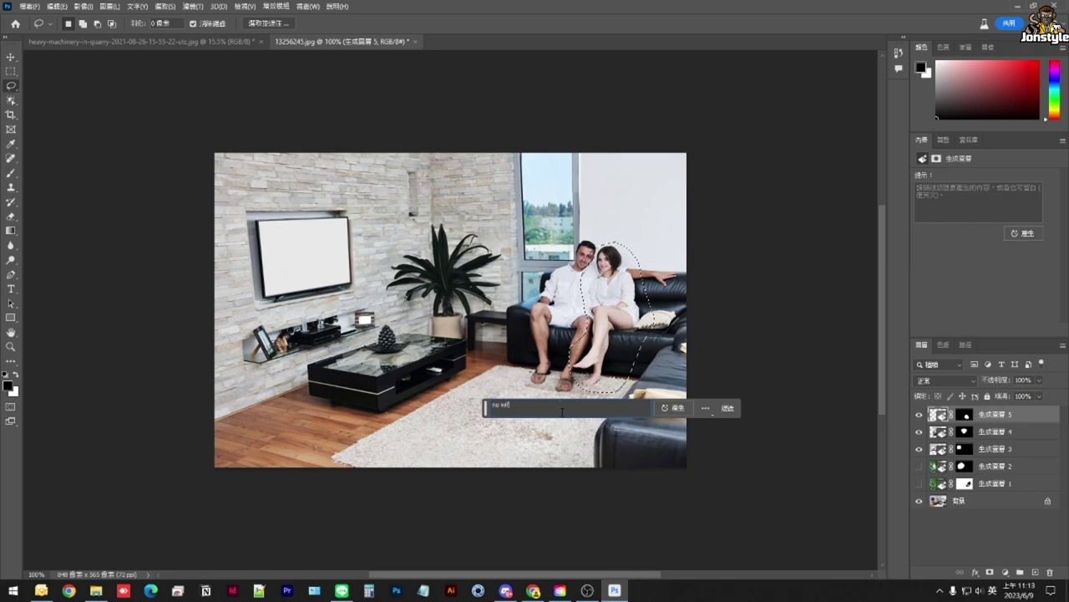
{"action": "key", "text": "Return"}
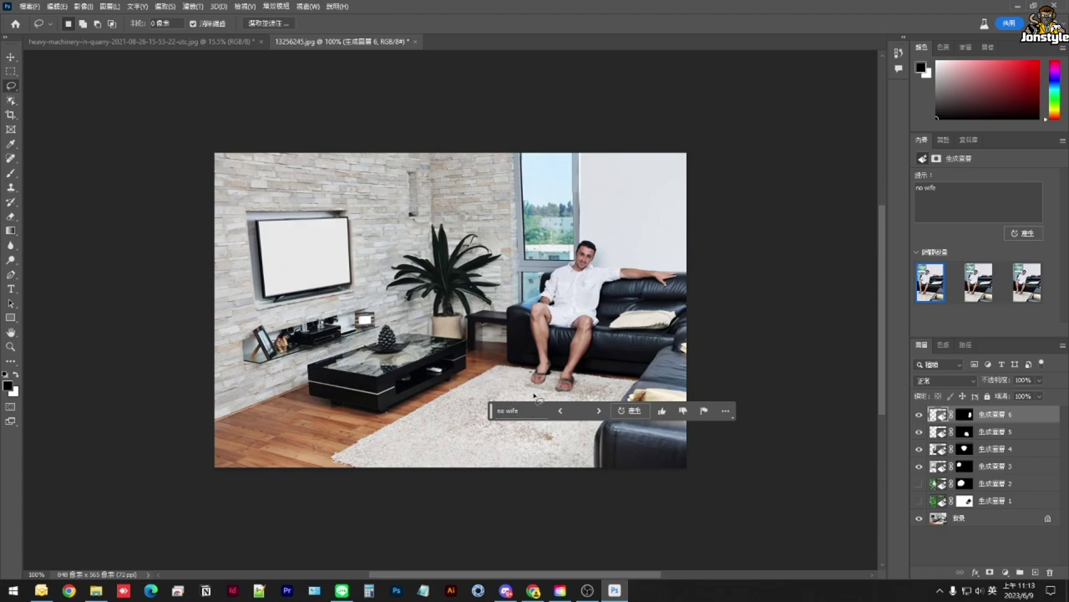
- Lasso the man on the sofa and Generative Fill his area with 'no man'
{"action": "mouse_move", "coordinate": [529, 387]}
{"action": "left_mouse_down"}
{"action": "mouse_move", "coordinate": [590, 396]}
{"action": "mouse_move", "coordinate": [615, 321]}
{"action": "mouse_move", "coordinate": [690, 287]}
{"action": "mouse_move", "coordinate": [610, 240]}
{"action": "mouse_move", "coordinate": [537, 279]}
{"action": "mouse_move", "coordinate": [529, 386]}
{"action": "left_mouse_up"}
{"action": "left_click", "coordinate": [504, 416]}
{"action": "type", "text": "no me"}
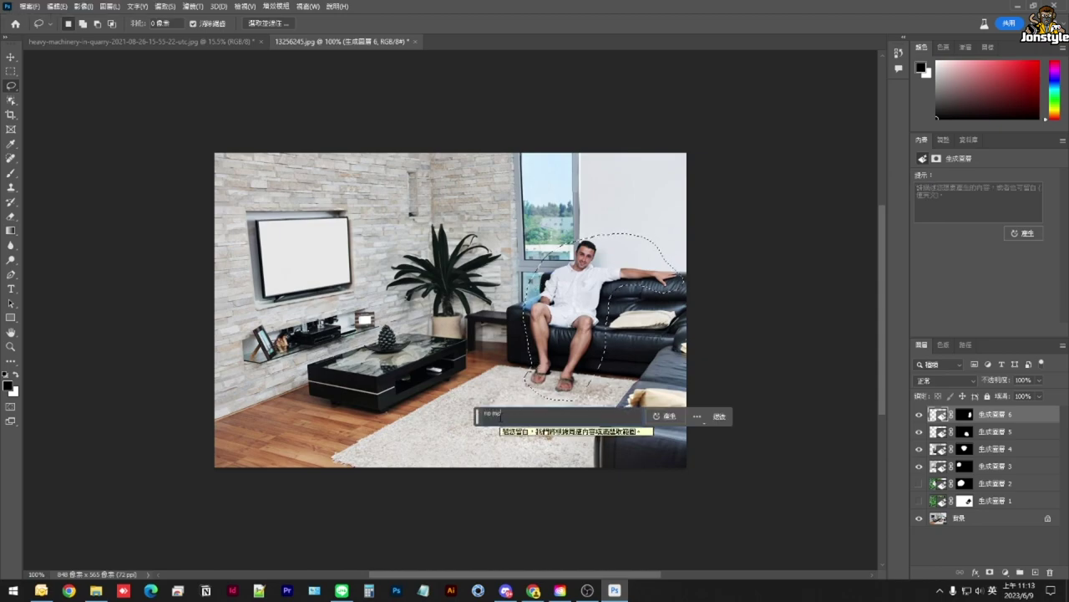
{"action": "key", "text": "Return"}
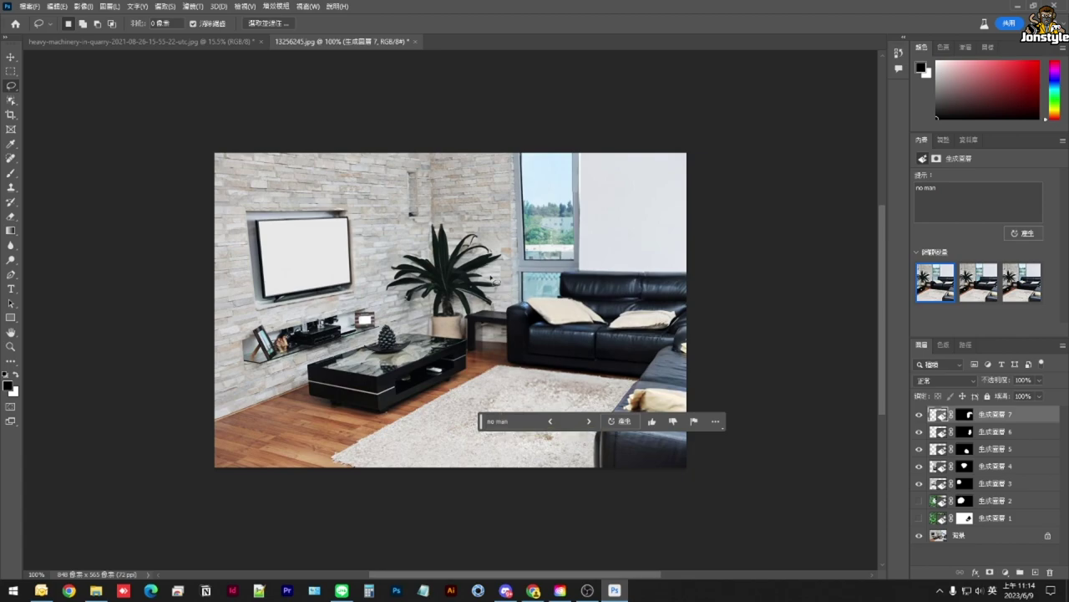
- Lasso the window beside the sofa and Generative Fill it with 'change the window type'
{"action": "left_click", "coordinate": [515, 175]}
{"action": "left_click_drag", "start_coordinate": [516, 176], "coordinate": [591, 250]}
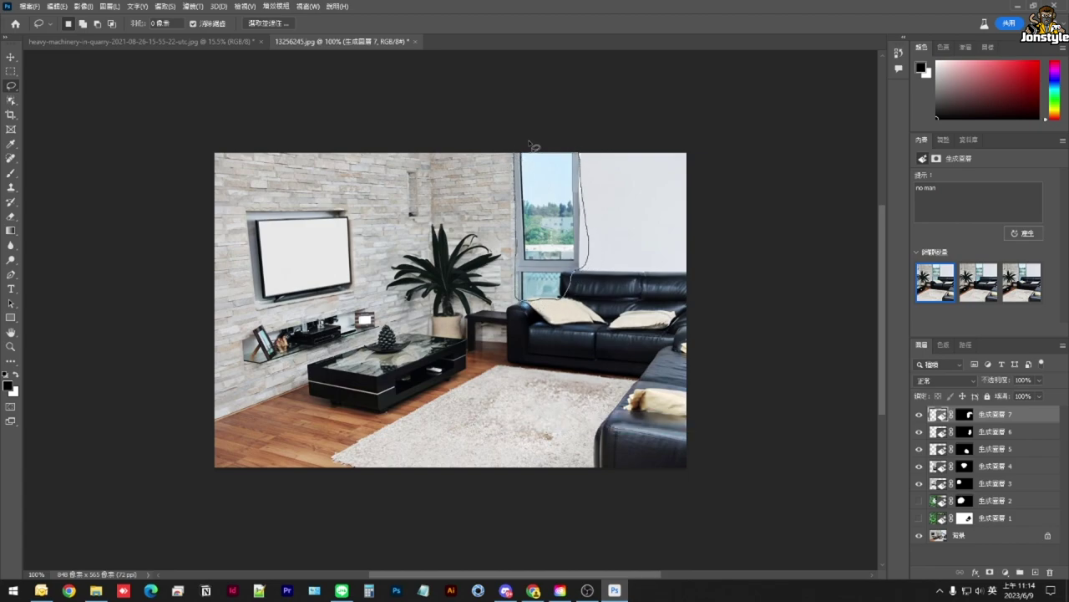
{"action": "left_click_drag", "start_coordinate": [590, 250], "coordinate": [512, 142]}
{"action": "left_click", "coordinate": [459, 316]}
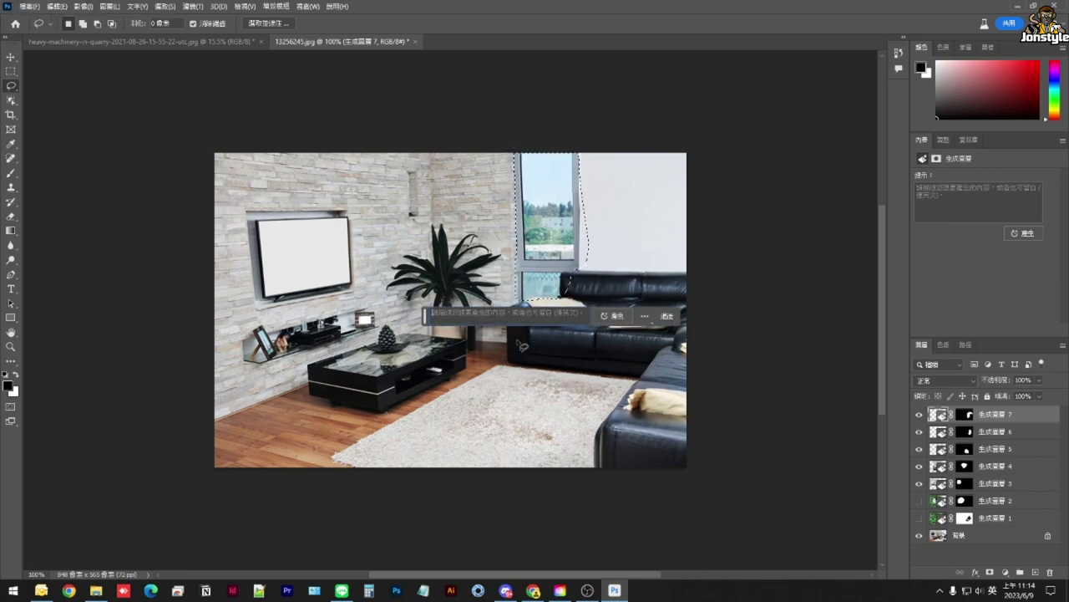
{"action": "type", "text": "chair"}
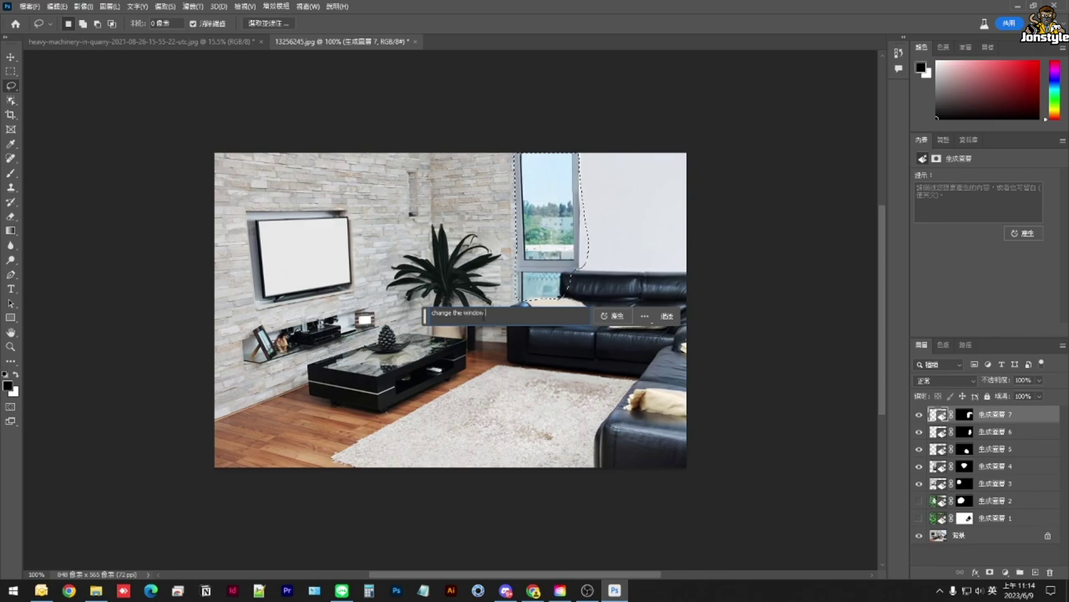
{"action": "key", "text": "Return"}
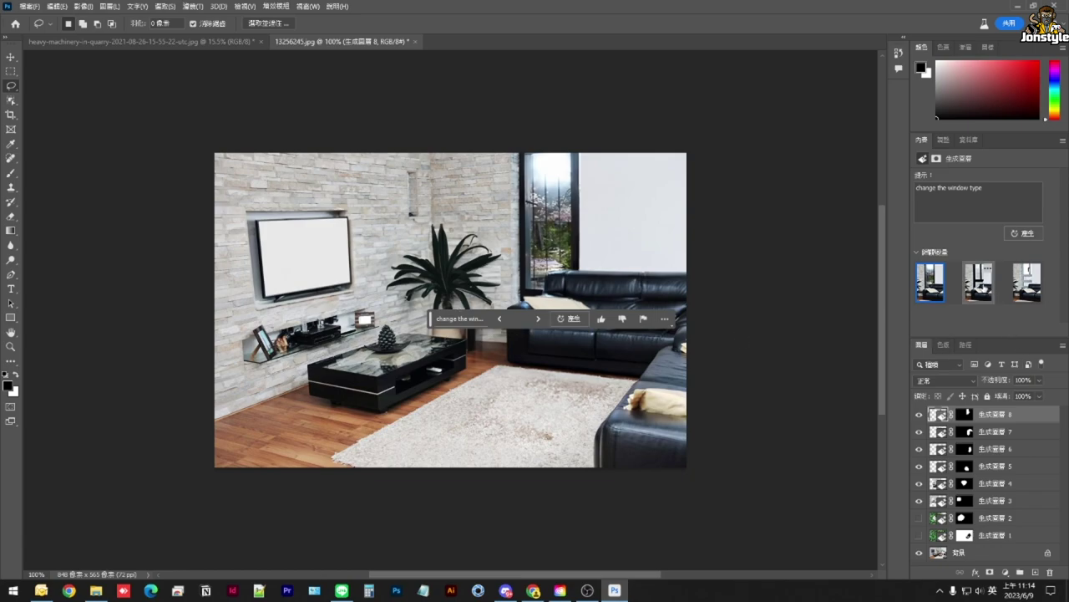
- Keep the third, dark-framed window variation and select the 'no man' layer 7
{"action": "left_click", "coordinate": [978, 281]}
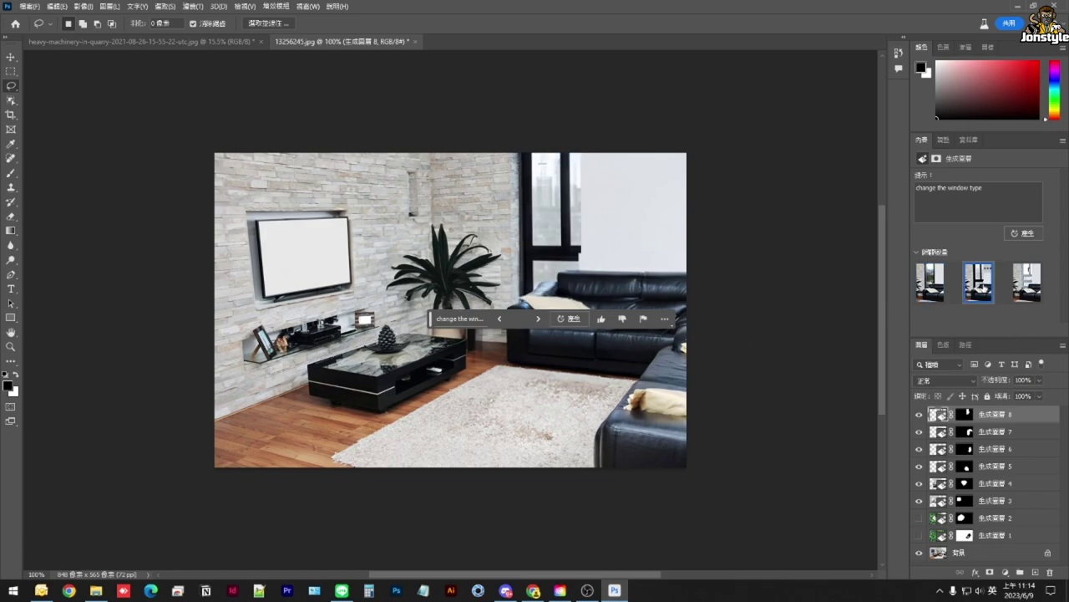
{"action": "left_click", "coordinate": [1027, 285]}
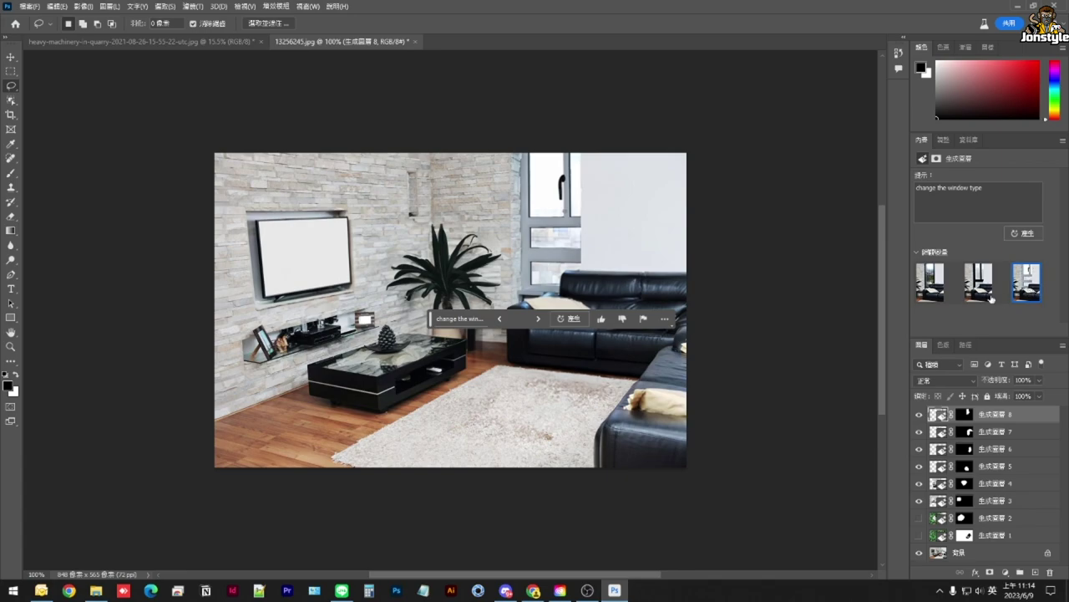
{"action": "left_click", "coordinate": [1009, 432]}
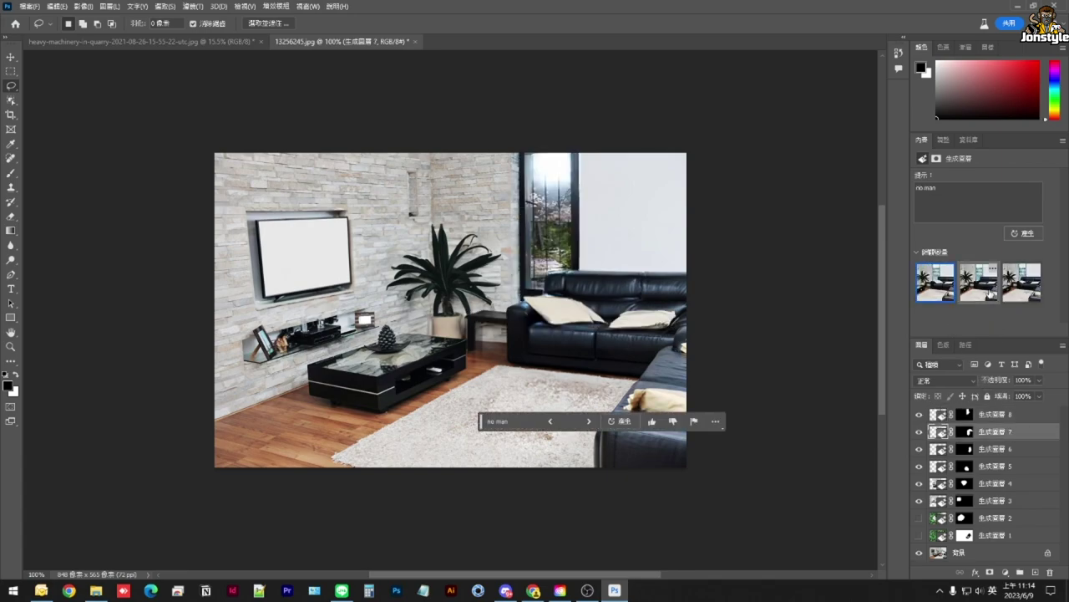
- Browse the 'no man' and 'no wife' variations and hide the man-removal layer
{"action": "left_click", "coordinate": [990, 293]}
{"action": "left_click", "coordinate": [1020, 292]}
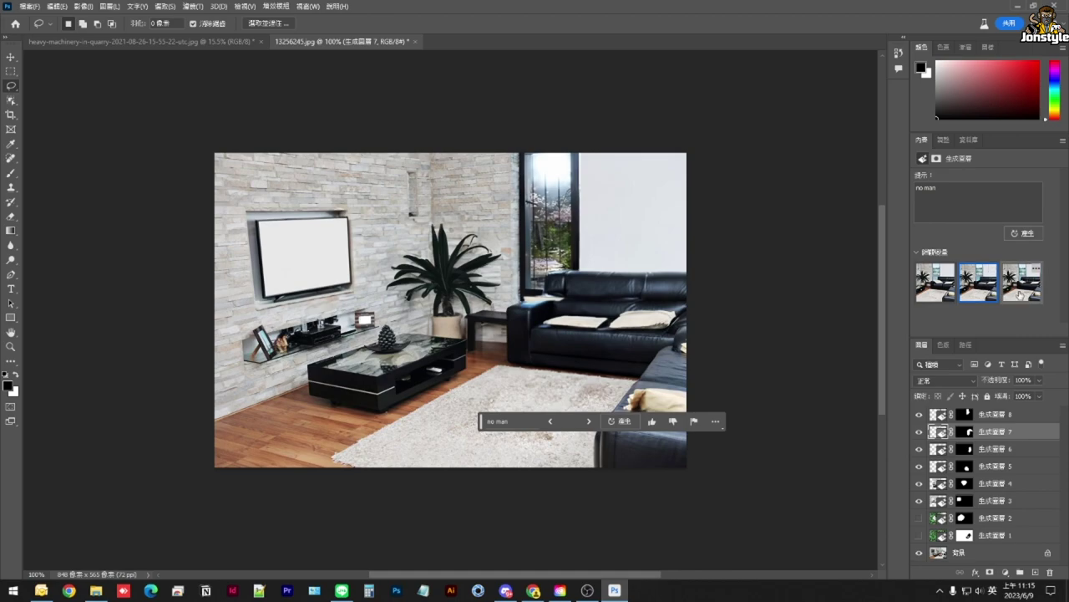
{"action": "left_click", "coordinate": [1026, 451]}
{"action": "left_click", "coordinate": [978, 283]}
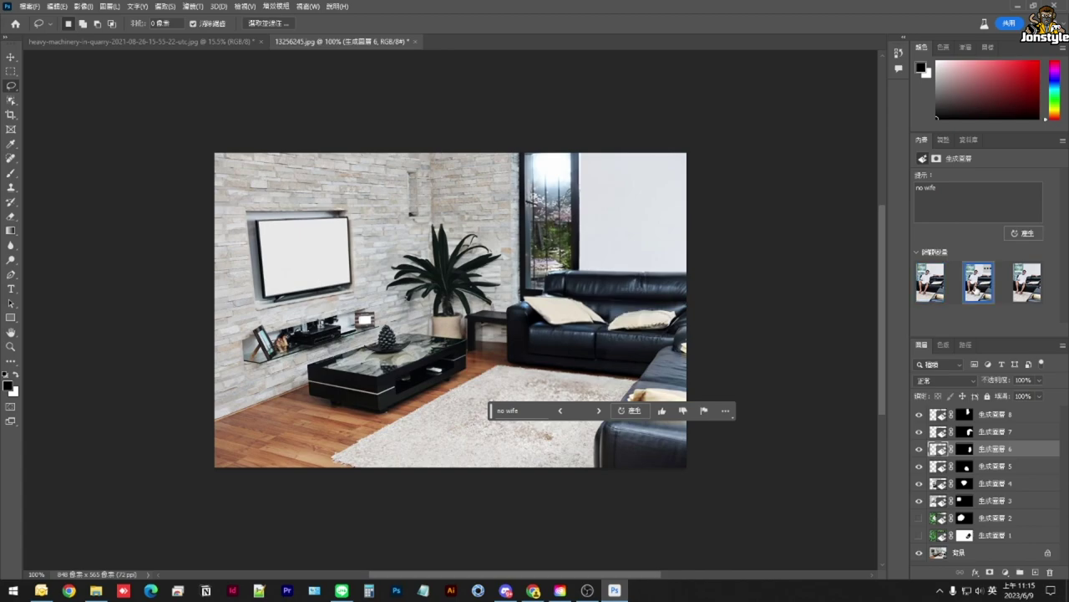
{"action": "left_click", "coordinate": [919, 431]}
{"action": "left_click", "coordinate": [930, 282]}
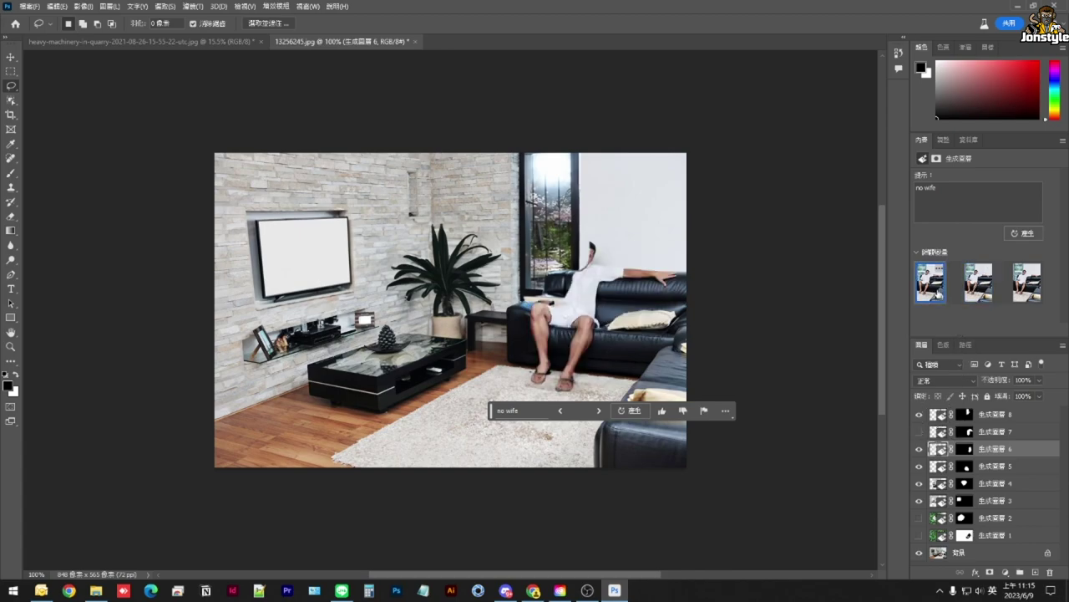
- Hide the generated window layer and compare 'no wife' variations, returning to the first
{"action": "left_click", "coordinate": [920, 414]}
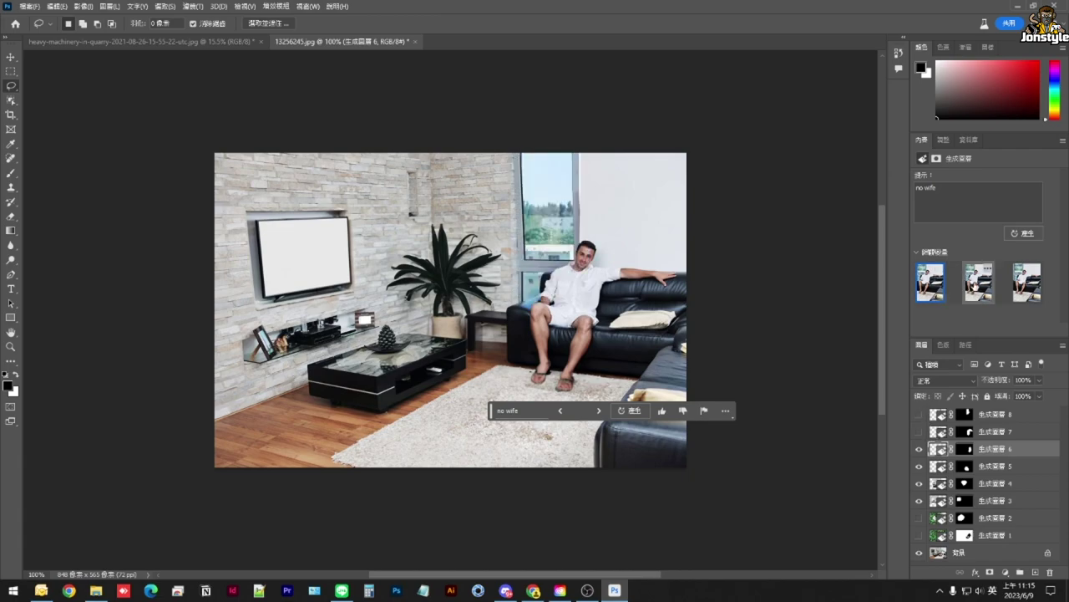
{"action": "left_click", "coordinate": [976, 288]}
{"action": "left_click", "coordinate": [1027, 284]}
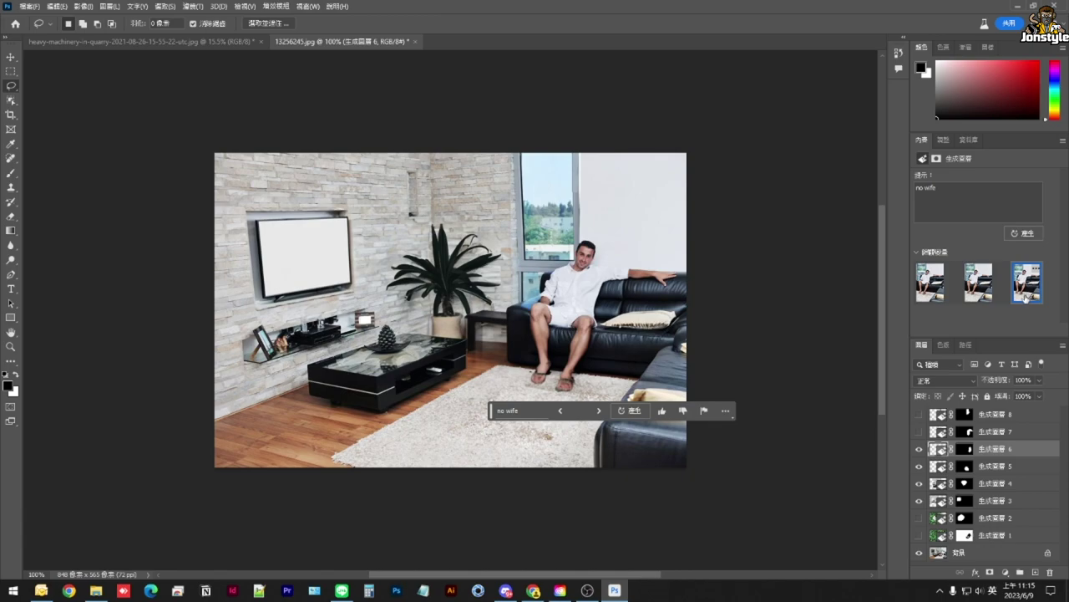
{"action": "left_click", "coordinate": [978, 284]}
{"action": "left_click", "coordinate": [930, 284]}
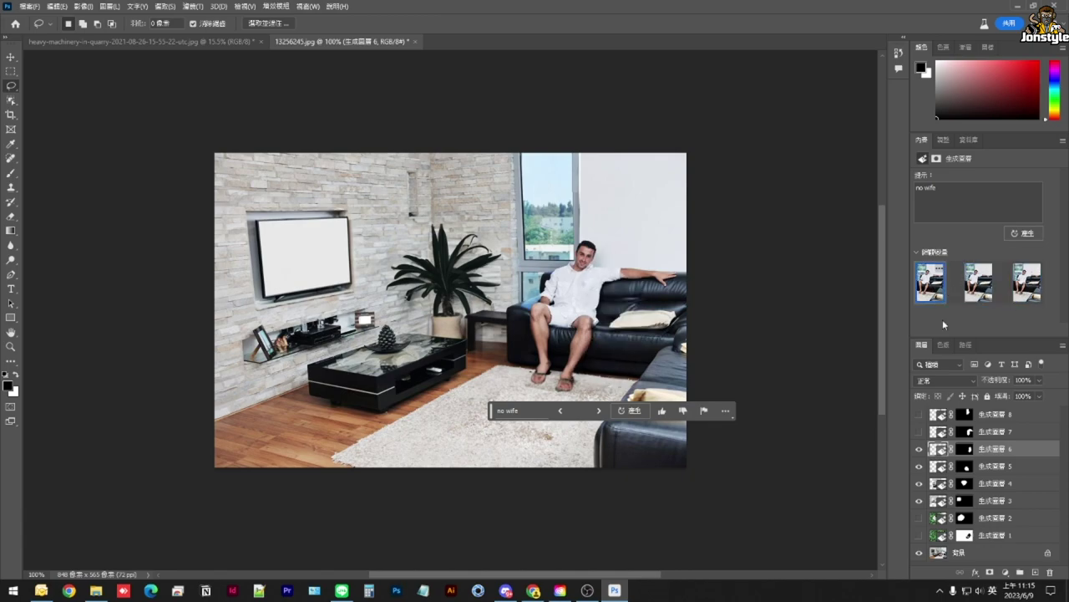
- Hide the wife-removal layer, then compare 'no kids' variations and settle on the second
{"action": "left_click", "coordinate": [920, 449]}
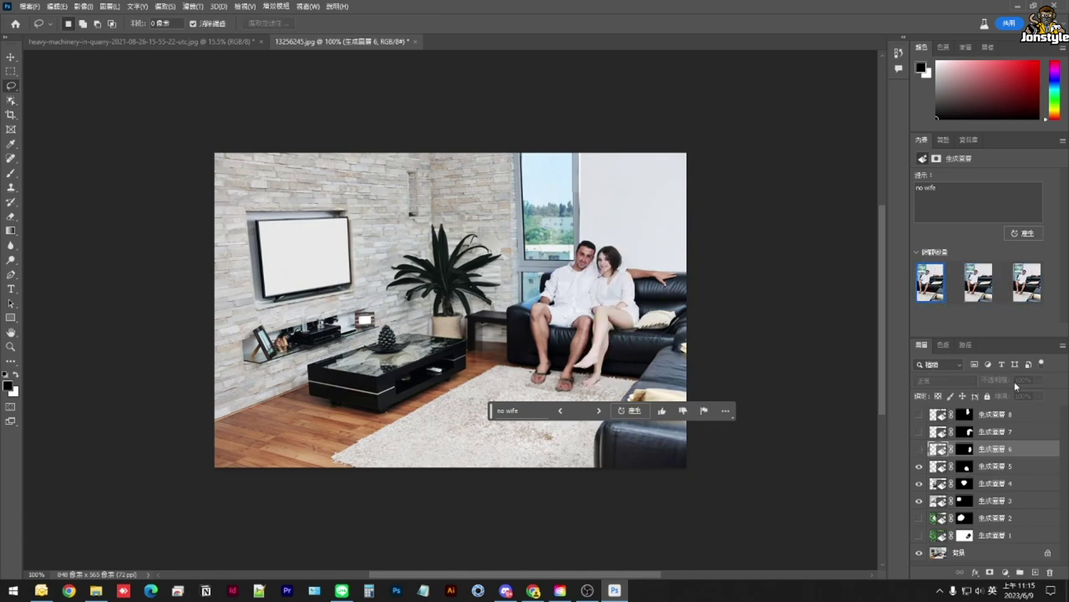
{"action": "left_click", "coordinate": [977, 283]}
{"action": "left_click", "coordinate": [1007, 466]}
{"action": "left_click", "coordinate": [983, 289]}
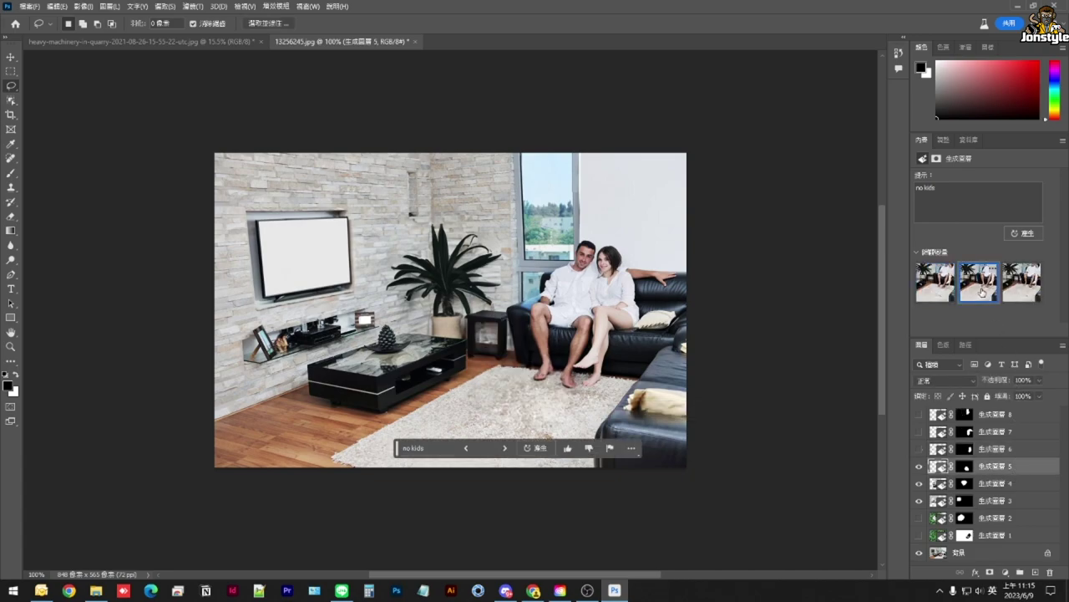
{"action": "left_click", "coordinate": [936, 282]}
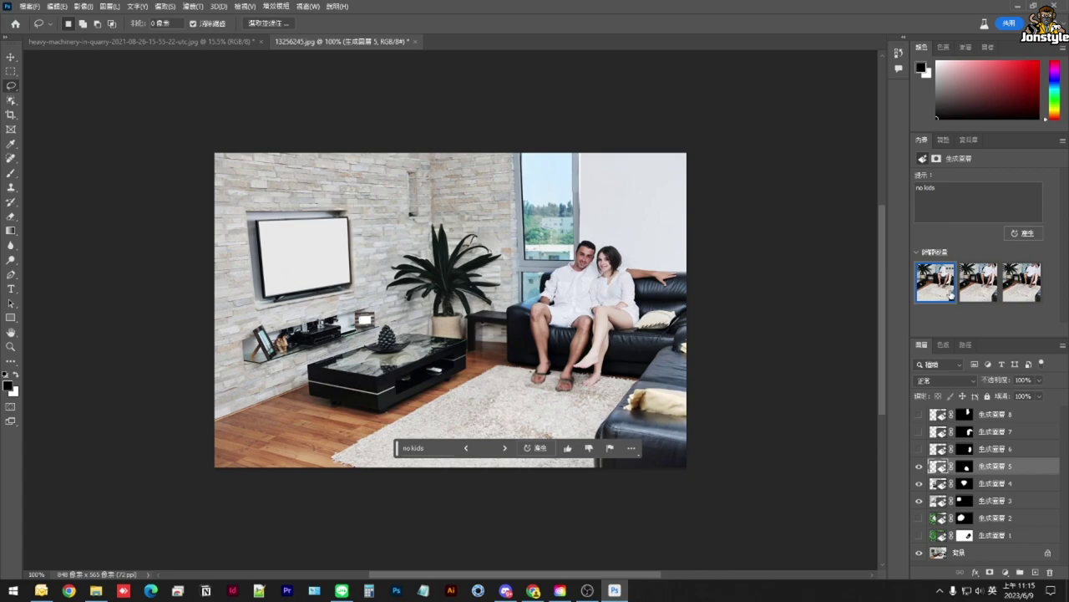
{"action": "left_click", "coordinate": [982, 292]}
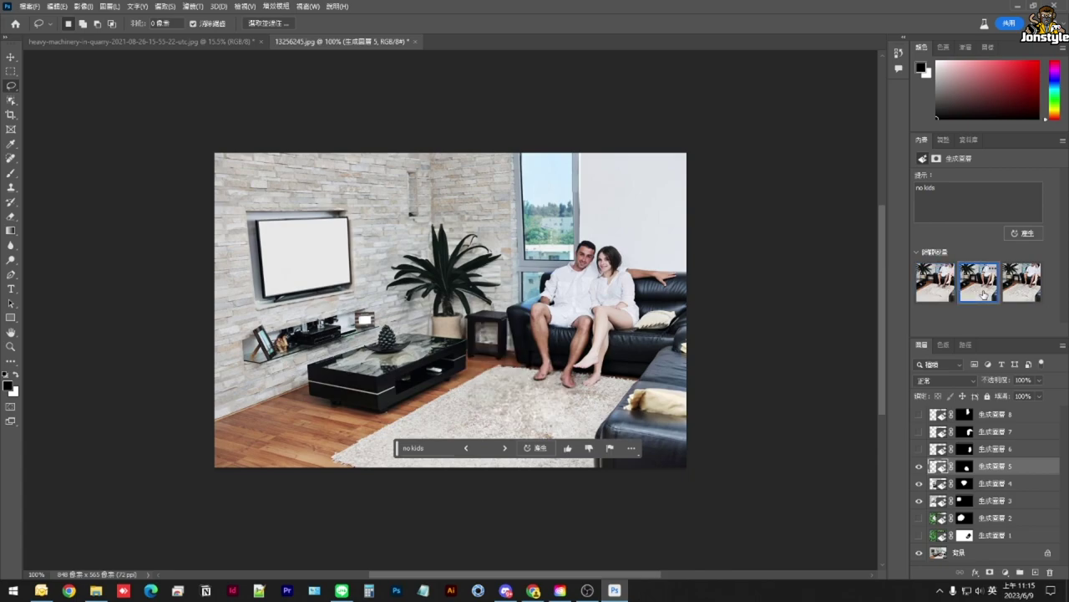
{"action": "left_click", "coordinate": [1017, 297]}
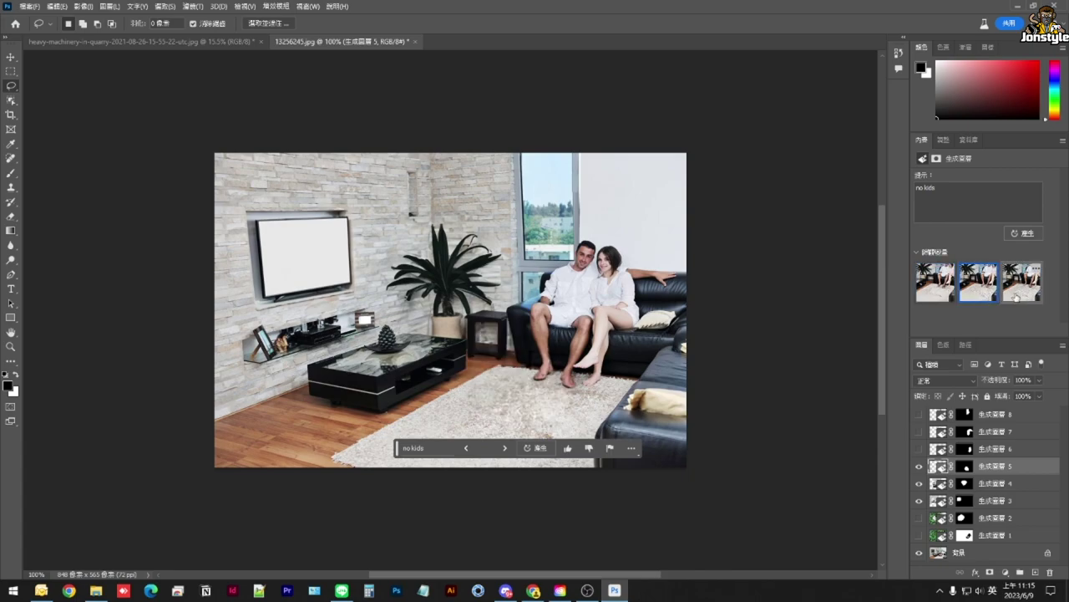
{"action": "left_click", "coordinate": [940, 294]}
{"action": "left_click", "coordinate": [989, 294]}
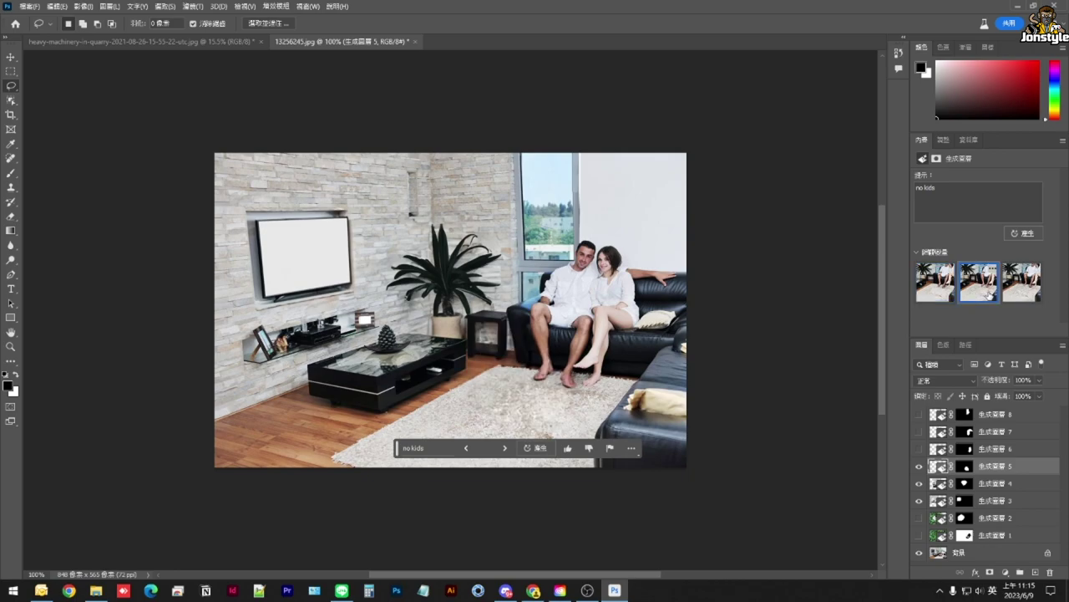
- Choose the third variation on the flower generated layer
{"action": "left_click", "coordinate": [919, 466]}
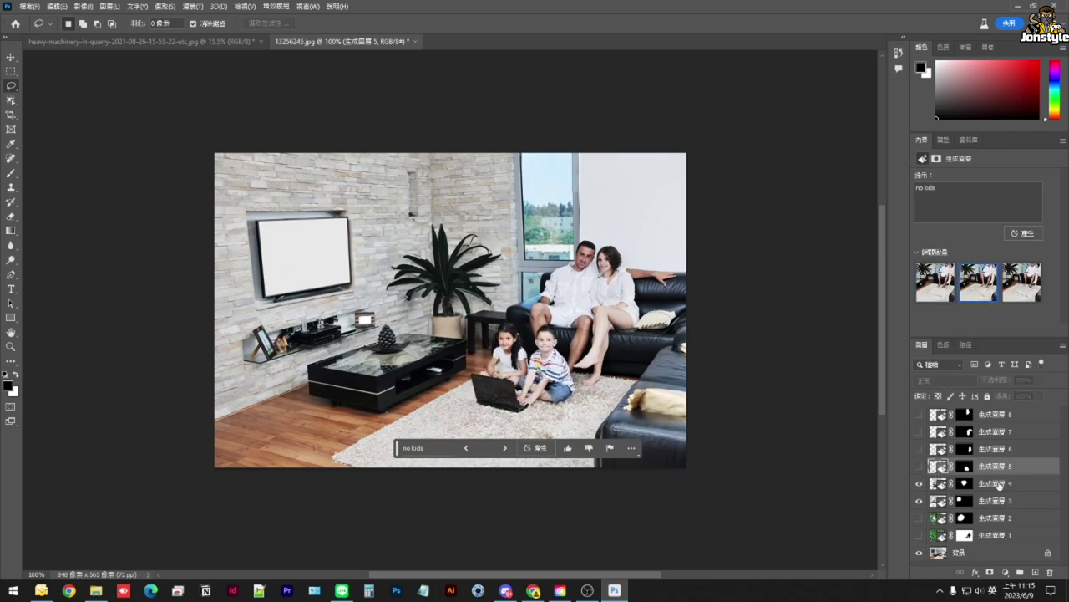
{"action": "left_click", "coordinate": [1001, 484]}
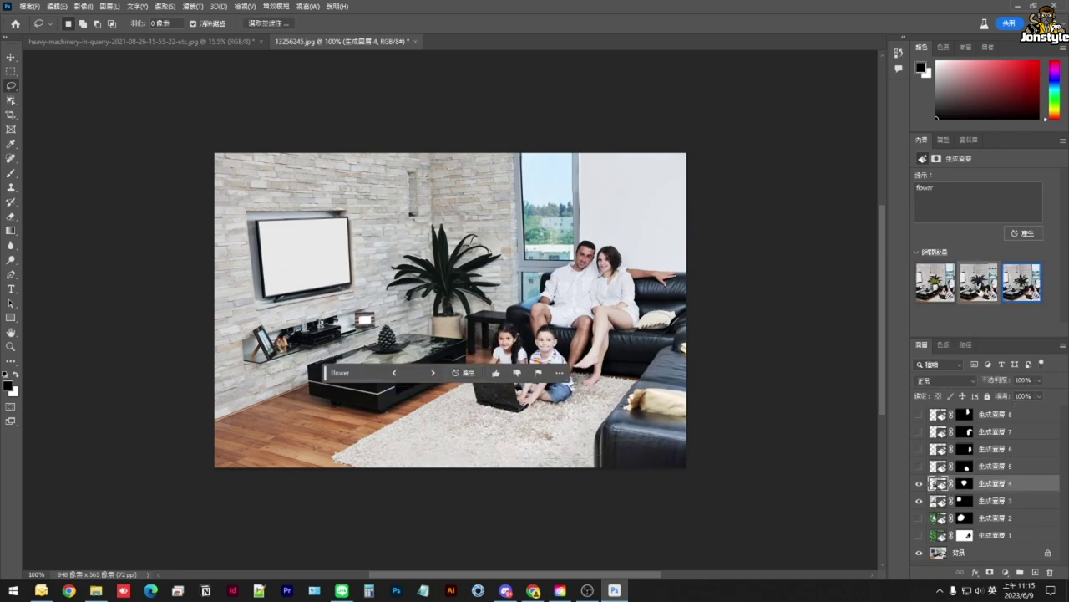
{"action": "left_click", "coordinate": [978, 281]}
{"action": "left_click", "coordinate": [1023, 288]}
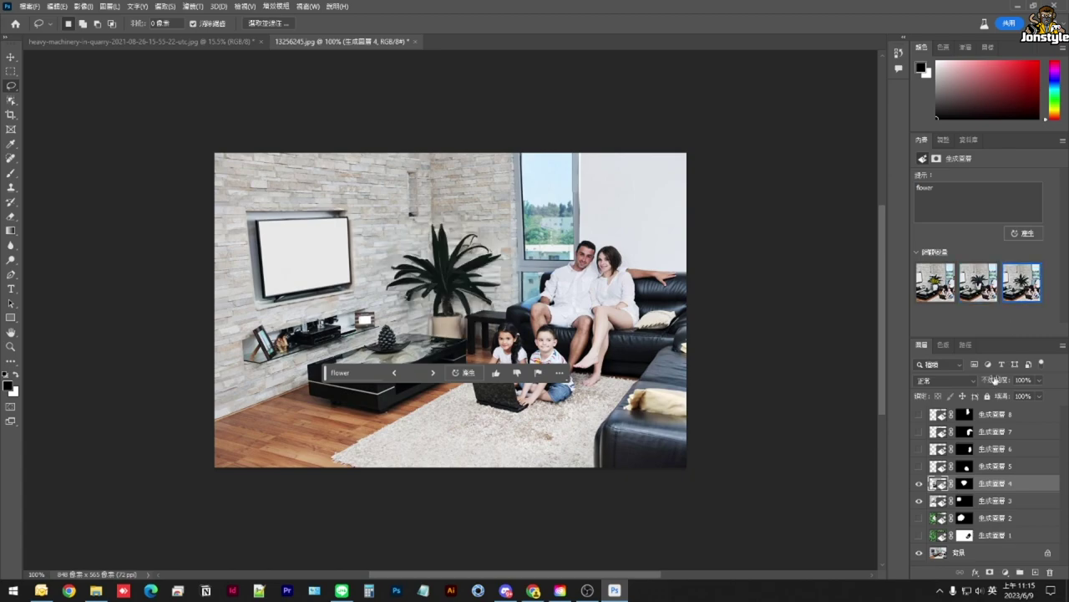
- Turn the kids- and wife-removal layers back on, comparing the room with and without the woman
{"action": "left_click", "coordinate": [920, 466]}
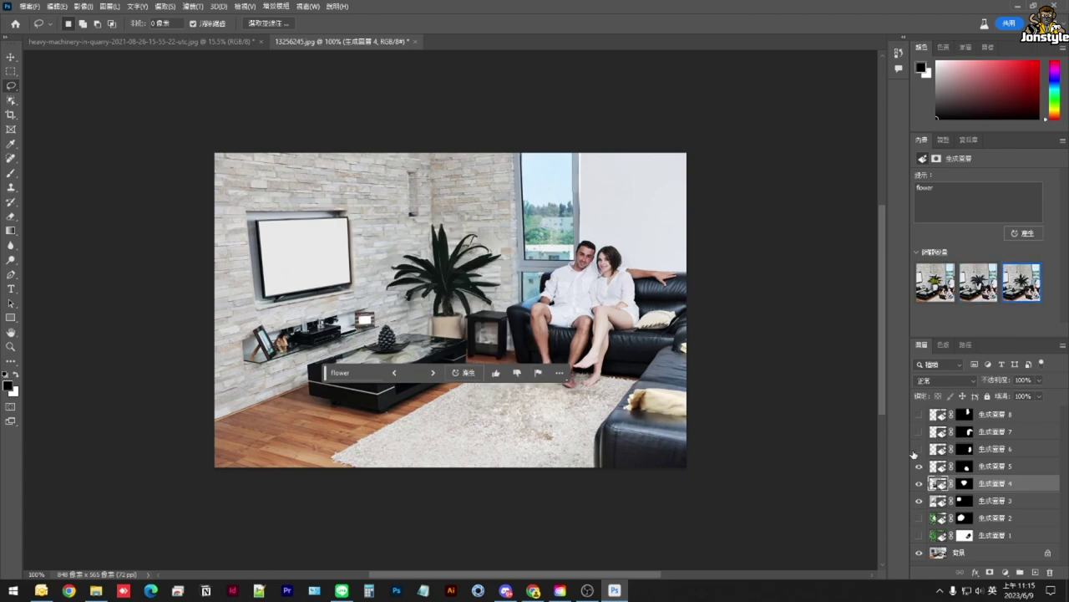
{"action": "left_click", "coordinate": [919, 449]}
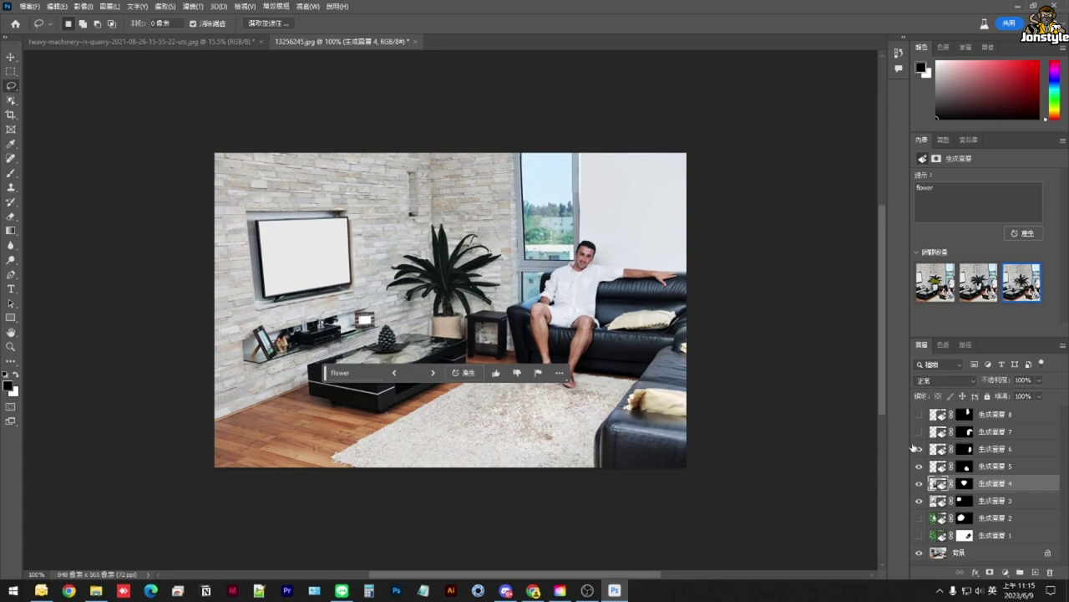
{"action": "left_click", "coordinate": [918, 448]}
{"action": "left_click", "coordinate": [918, 449]}
{"action": "left_click", "coordinate": [1000, 449]}
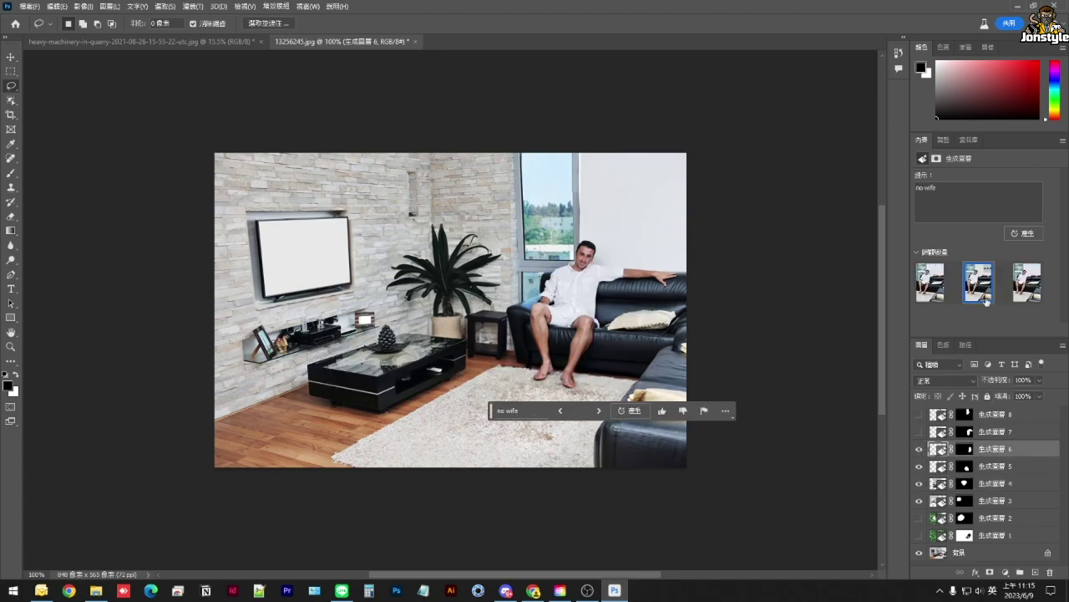
- Restore the man-removal and replaced-window layers, then give the result a thumbs-up
{"action": "left_click", "coordinate": [919, 432]}
{"action": "left_click", "coordinate": [918, 432]}
{"action": "left_click", "coordinate": [918, 431]}
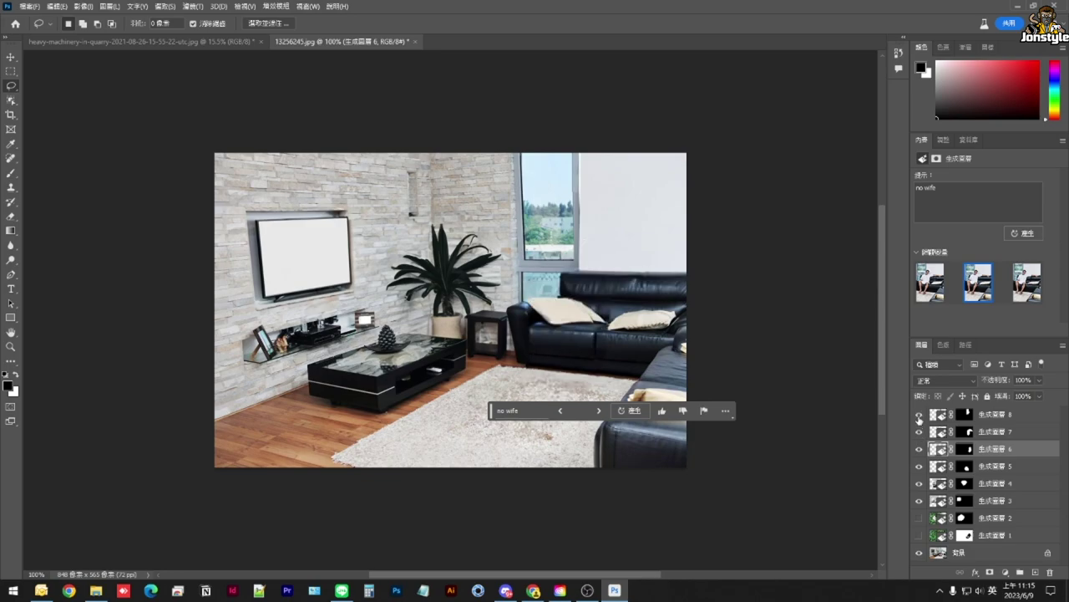
{"action": "left_click", "coordinate": [919, 415]}
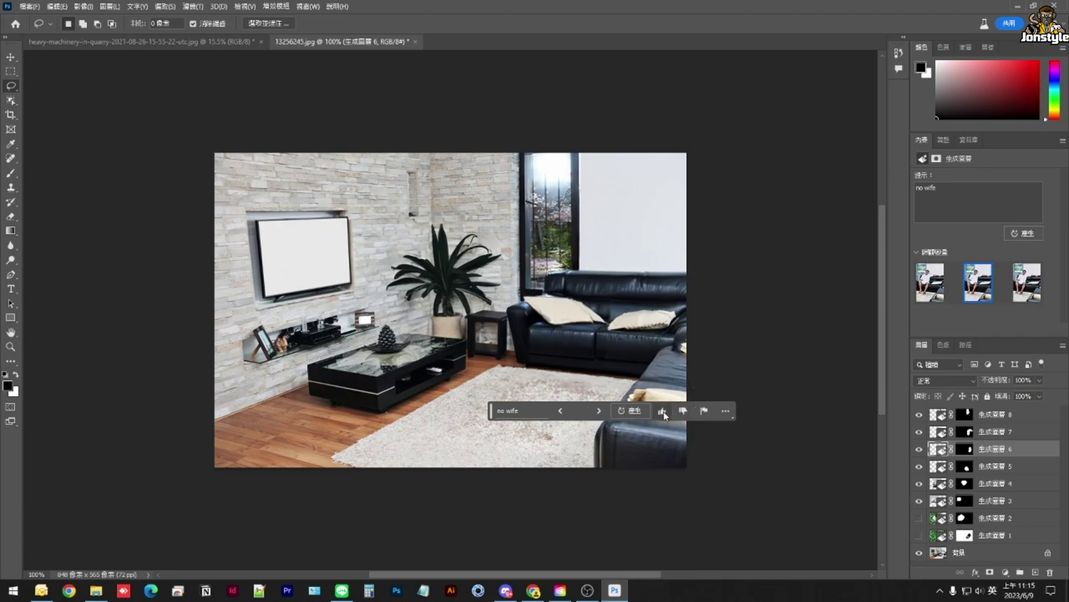
{"action": "left_click", "coordinate": [661, 411]}
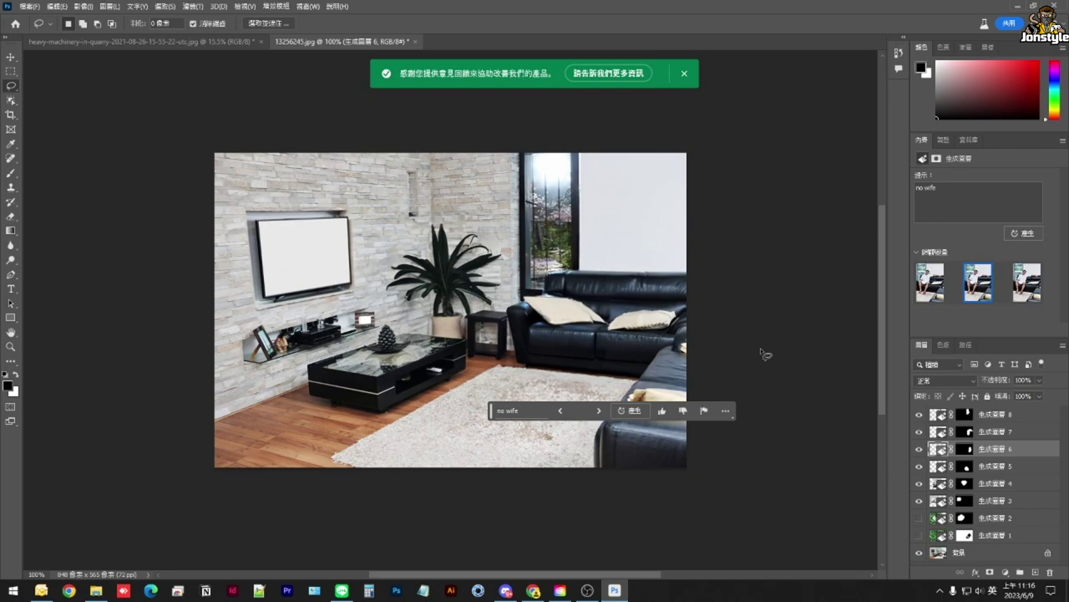